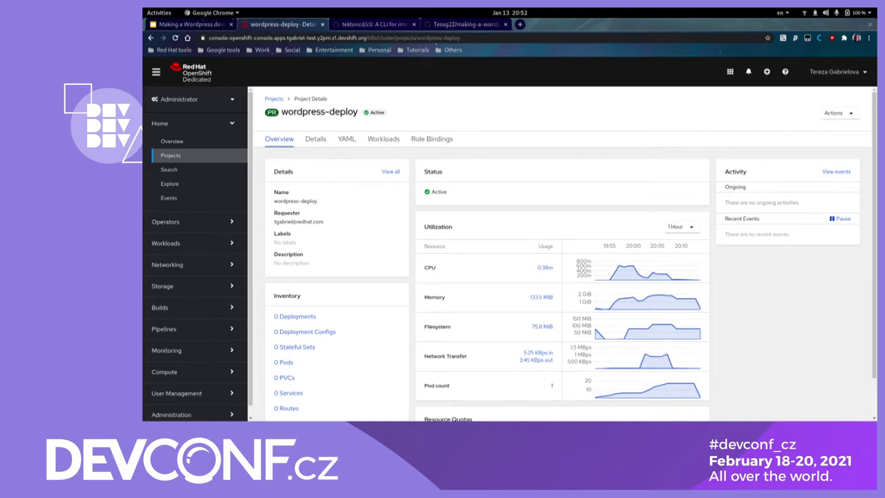
# Filter OperatorHub by 'CodeReady' and start installing the Red Hat CodeReady Workspaces operator.
pyautogui.click(215, 223)
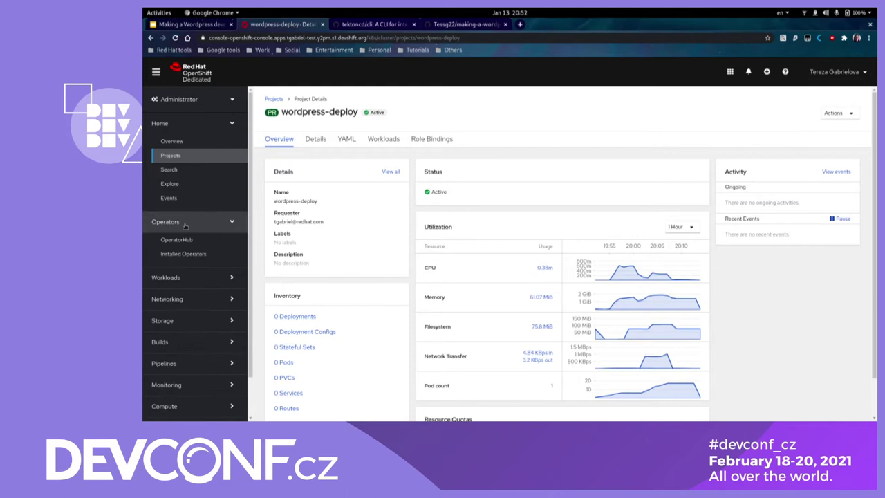
pyautogui.click(202, 246)
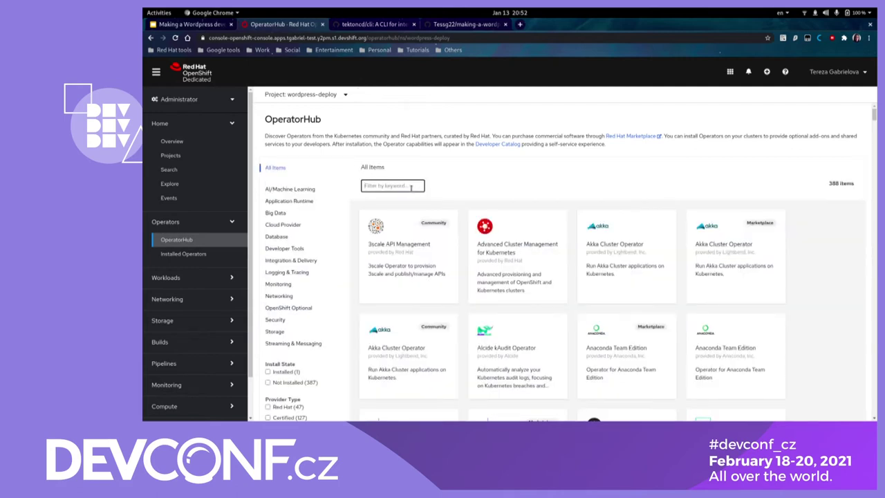
pyautogui.write('CodeReady')
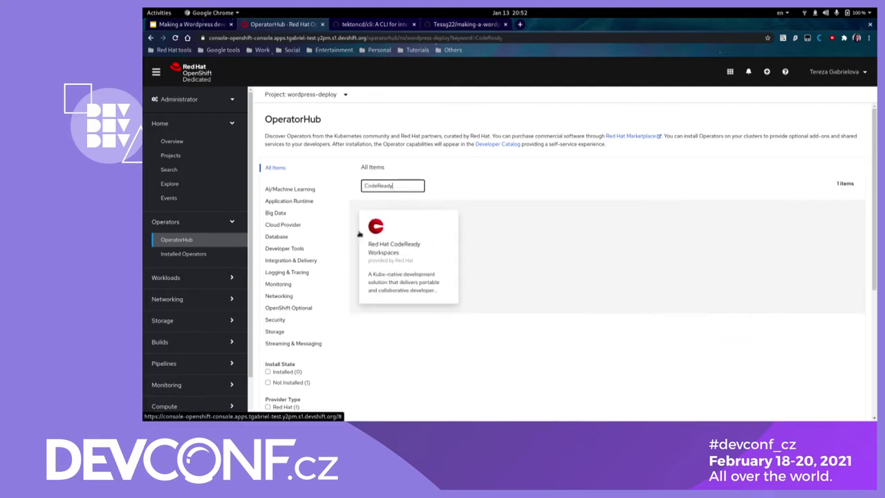
pyautogui.click(385, 289)
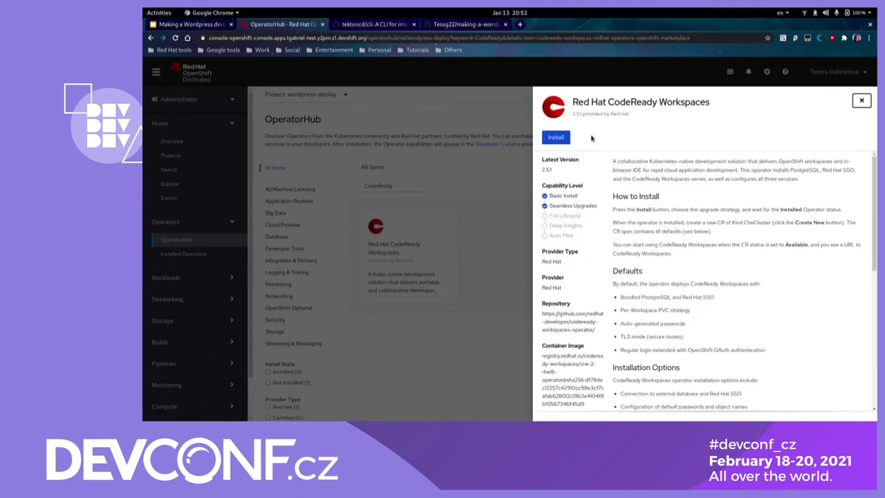
pyautogui.click(565, 143)
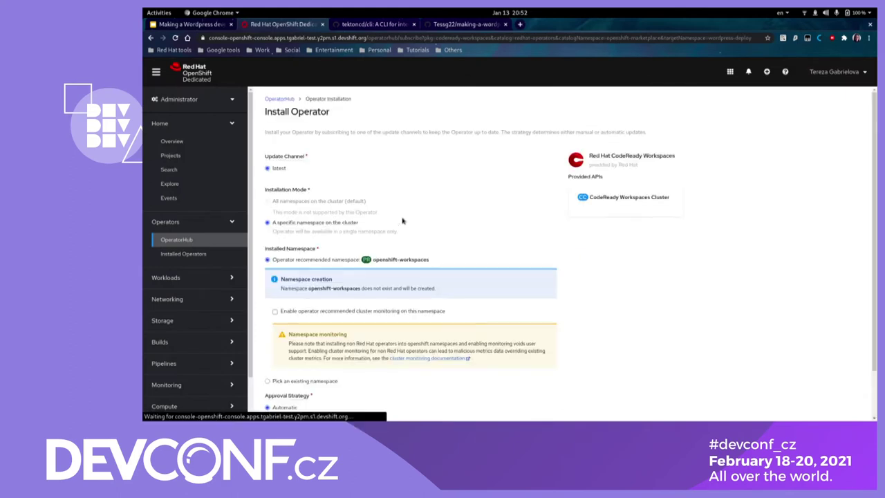
# Install CodeReady Workspaces 2.5.1 into the existing wordpress-deploy namespace and view its operator details.
pyautogui.scroll(-1, 333, 351)
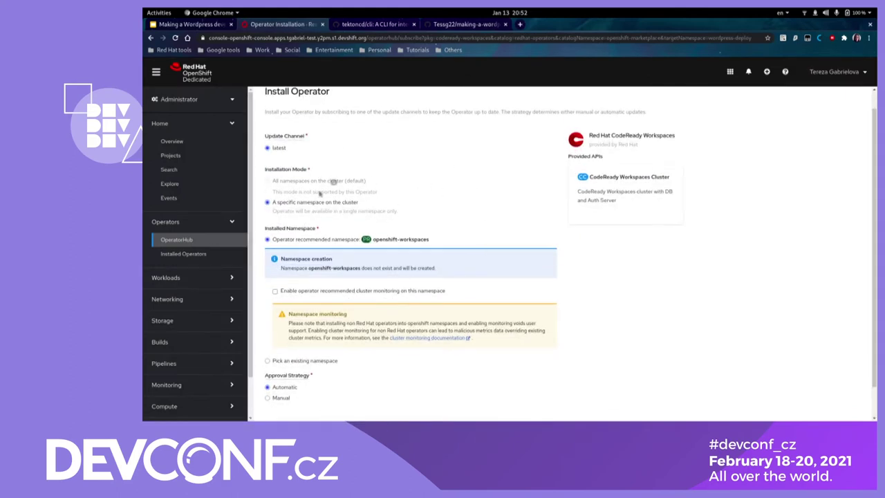
pyautogui.click(314, 361)
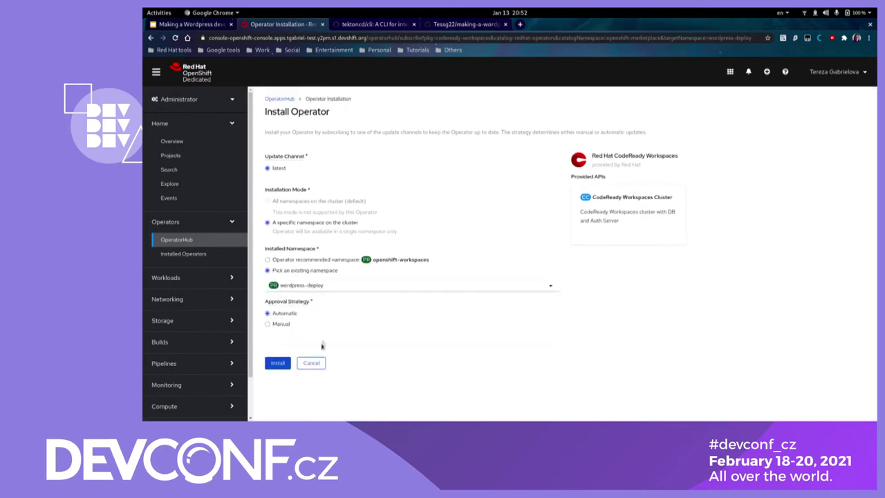
pyautogui.click(278, 364)
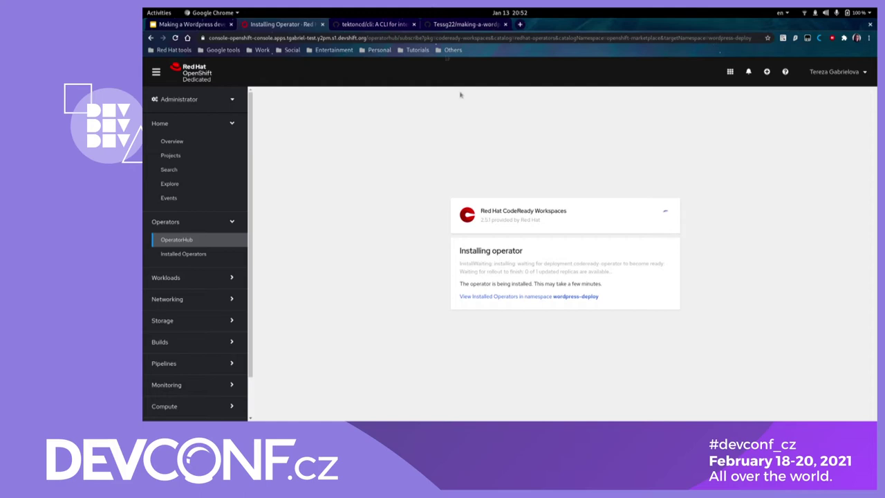
pyautogui.click(482, 280)
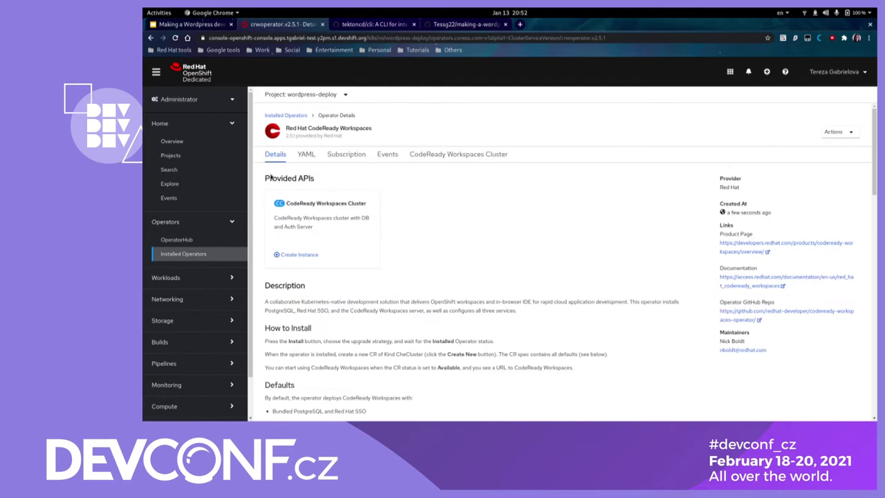
# Create the codeready-workspaces CheCluster instance from the form with default values.
pyautogui.click(304, 254)
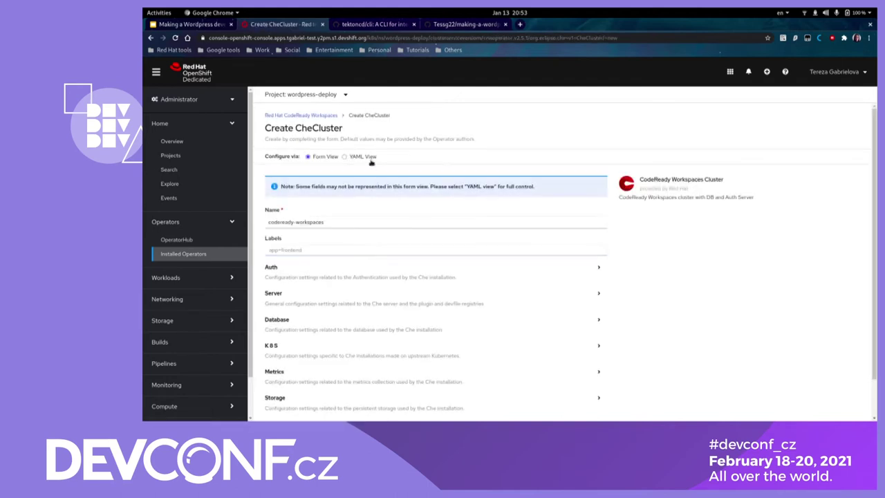
pyautogui.click(369, 157)
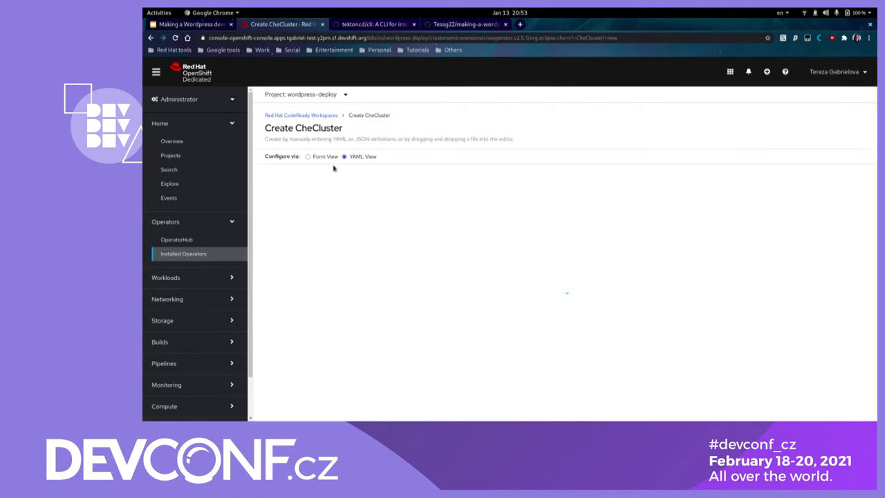
pyautogui.click(329, 158)
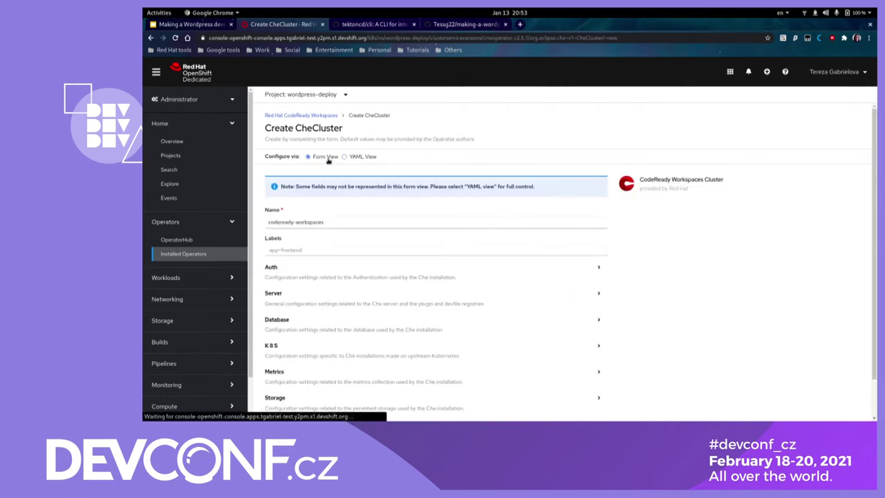
pyautogui.scroll(-1, 288, 352)
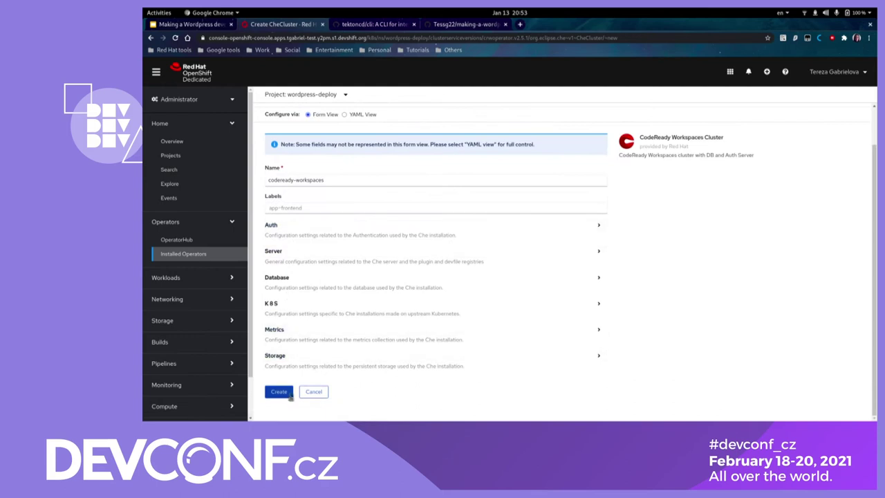
pyautogui.click(280, 392)
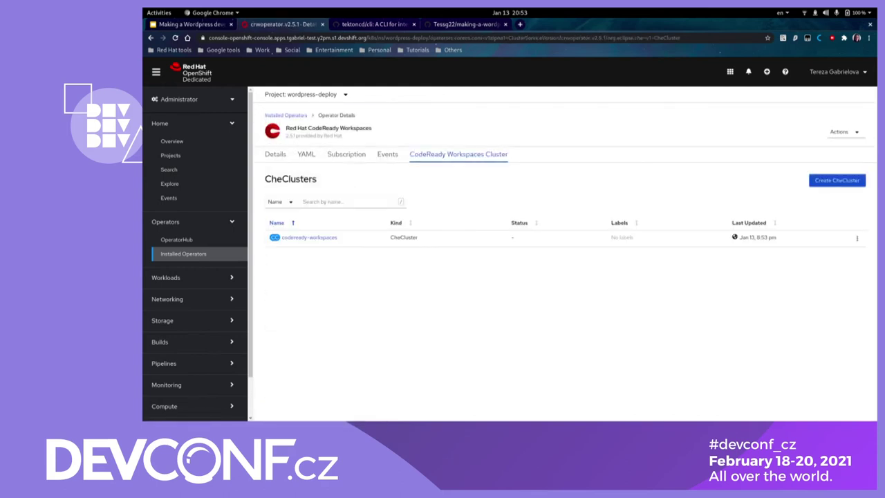
pyautogui.press('super')
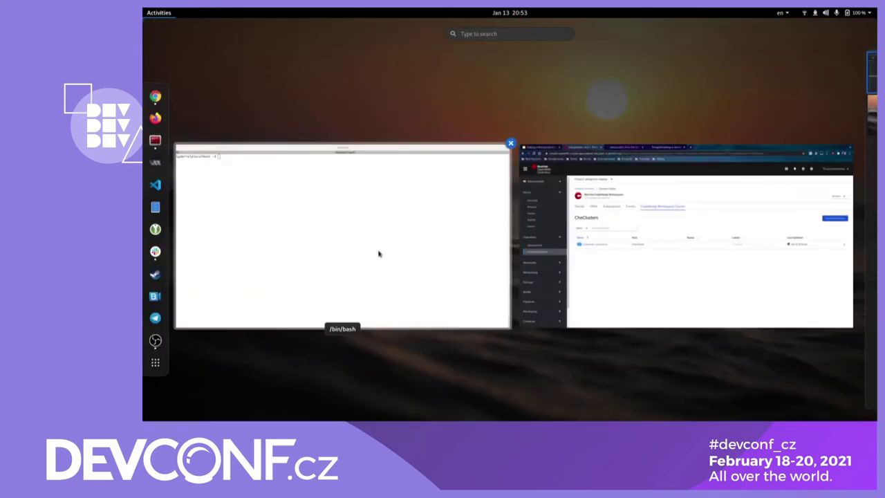
# Run 'oc get csv' in the terminal and confirm the crwoperator phase is Succeeded.
pyautogui.click(380, 253)
pyautogui.write('oc get ')
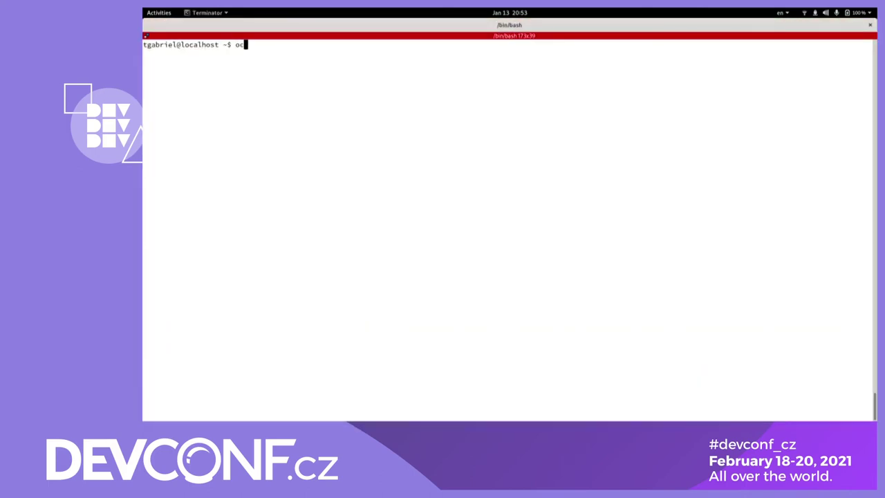
pyautogui.write('csv')
pyautogui.press('Return')
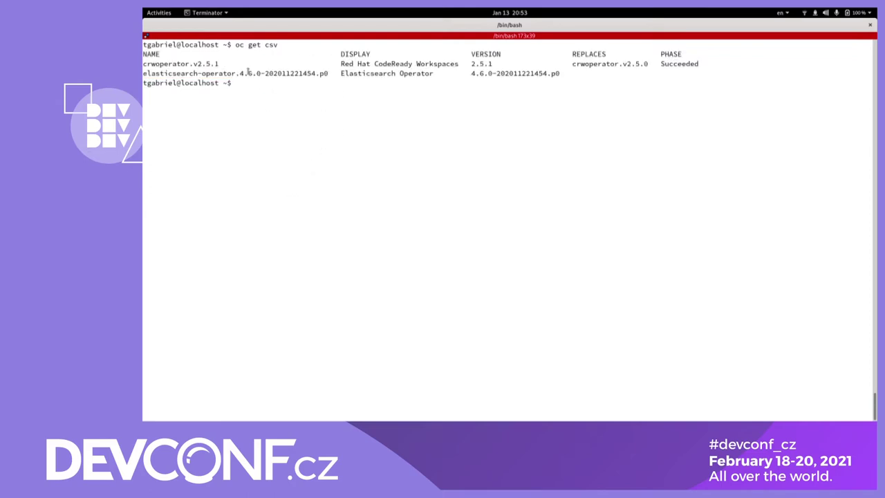
pyautogui.tripleClick(201, 66)
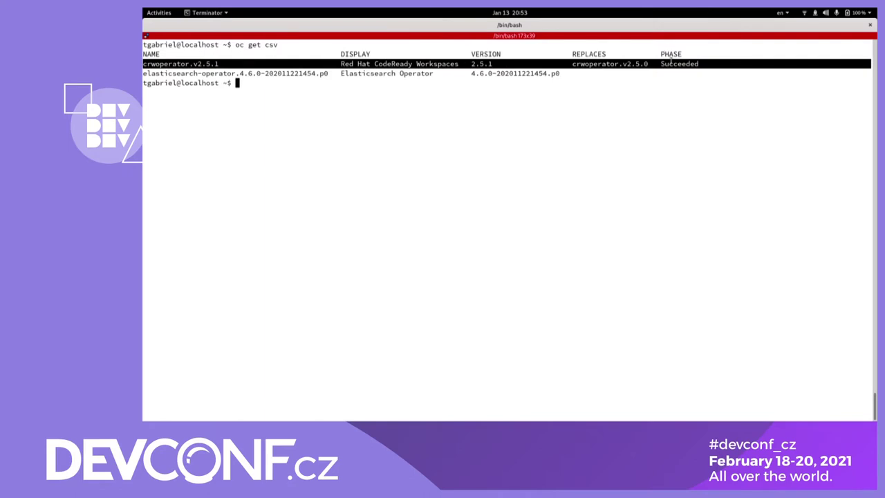
pyautogui.doubleClick(672, 64)
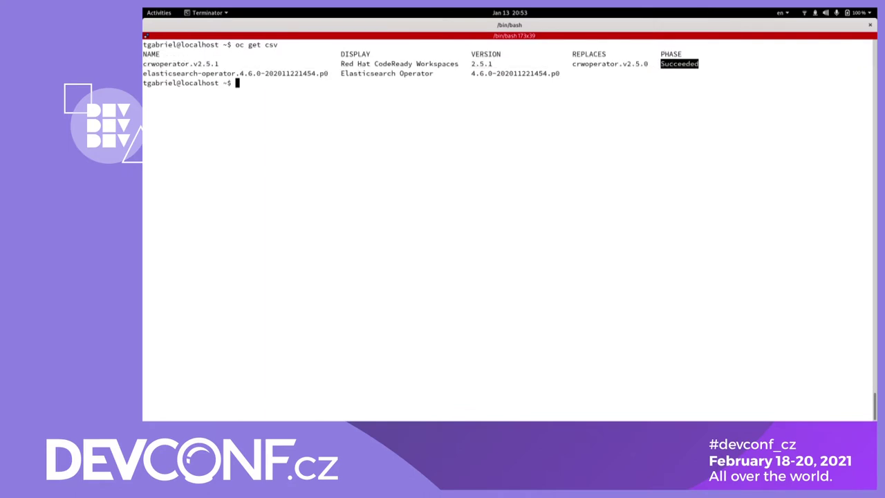
pyautogui.click(500, 111)
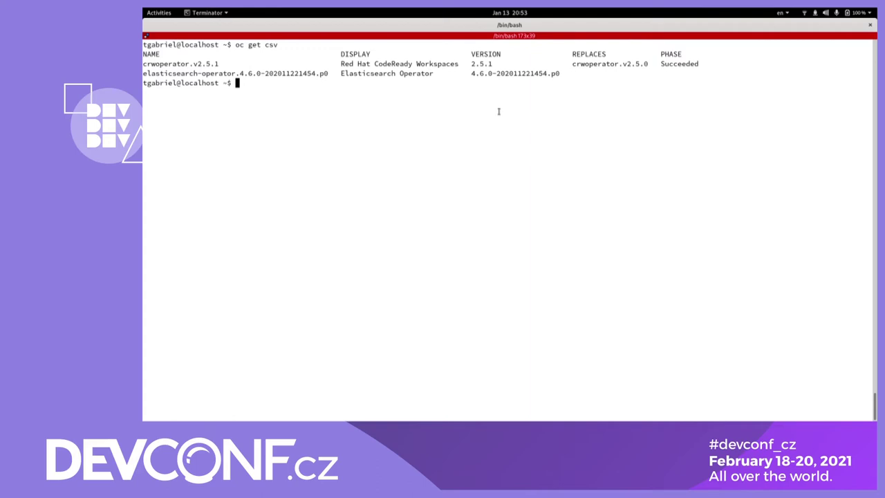
# Switch to the wordpress-deploy project and list its pods with 'oc get pods'.
pyautogui.write('oc get pods')
pyautogui.press('Return')
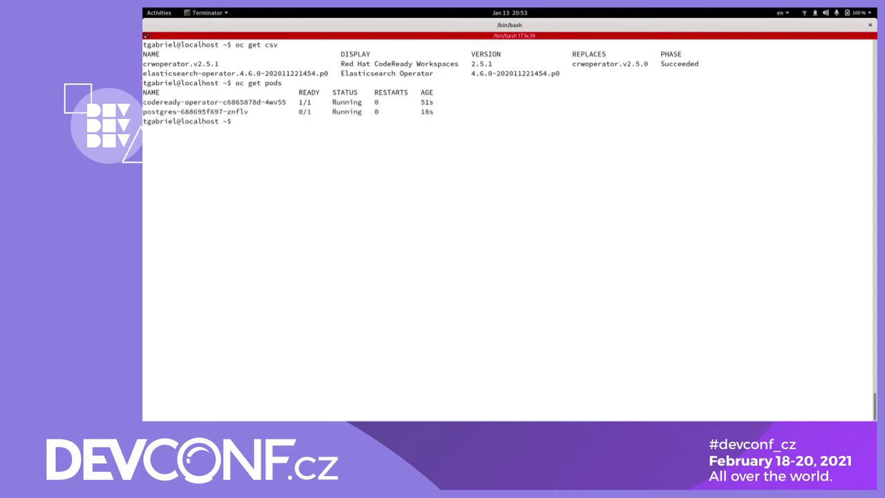
pyautogui.press('Up')
pyautogui.press('Return')
pyautogui.write('oc')
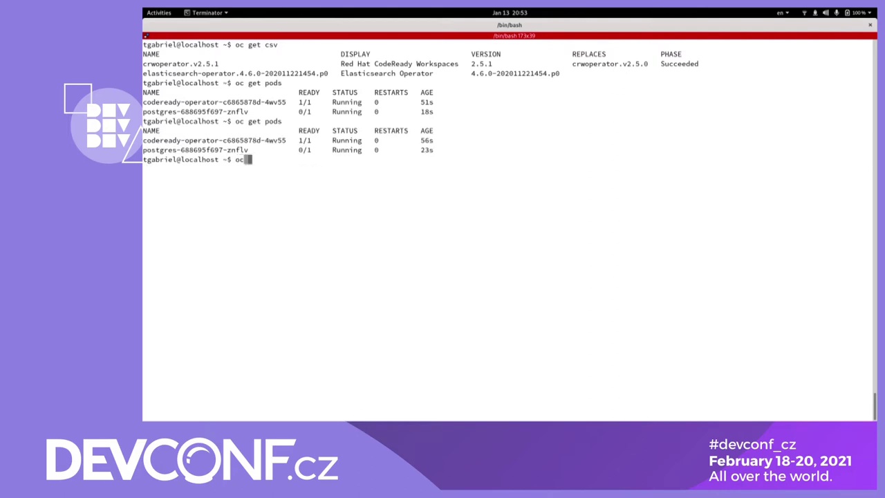
pyautogui.write(' project wordpress-deploy')
pyautogui.press('Return')
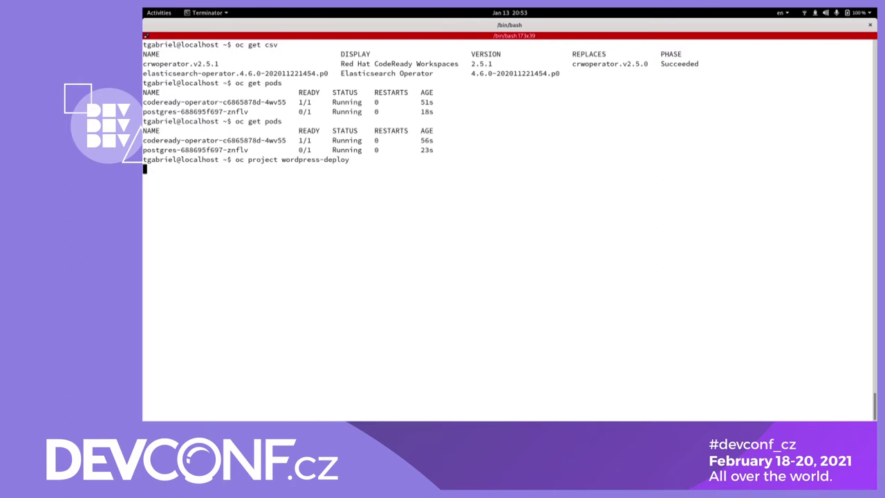
pyautogui.press('Up')
pyautogui.press('Up')
pyautogui.write('-n w')
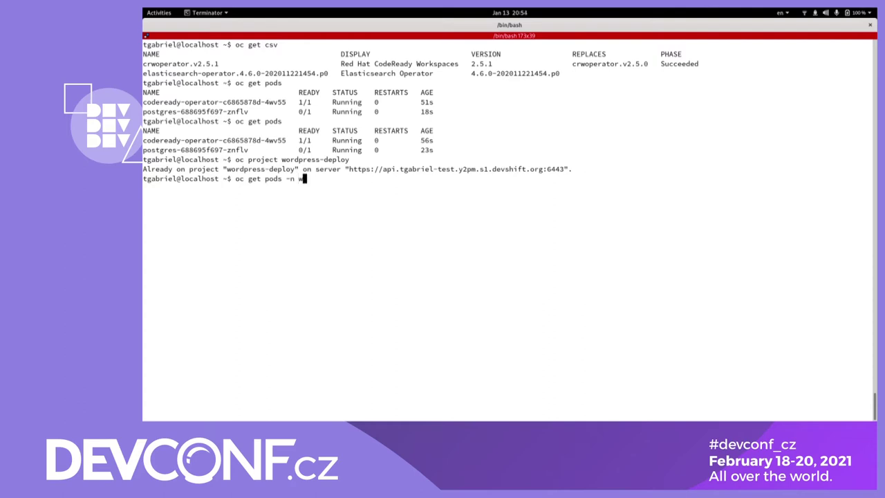
pyautogui.press('BackSpace')
pyautogui.press('BackSpace')
pyautogui.press('BackSpace')
pyautogui.press('BackSpace')
pyautogui.press('Return')
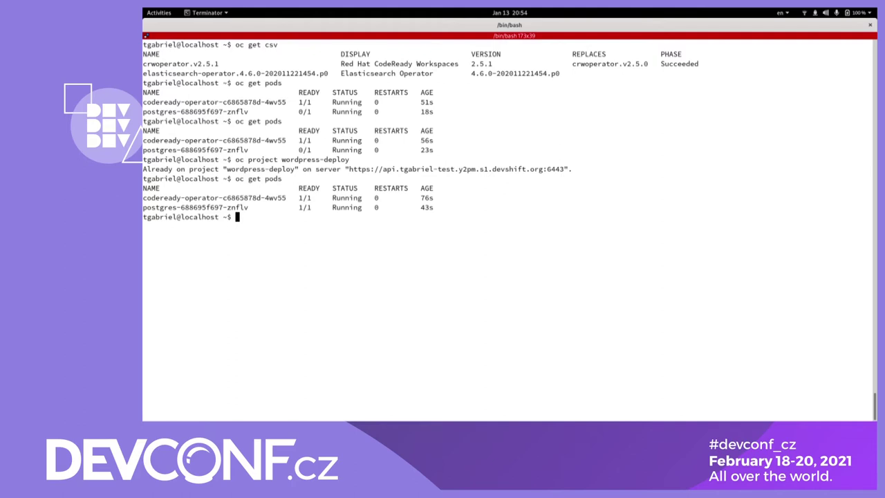
# Follow the codeready-operator pod's logs with 'oc logs <pod> -f'.
pyautogui.write('oc logs')
pyautogui.doubleClick(244, 199)
pyautogui.middleClick(243, 199)
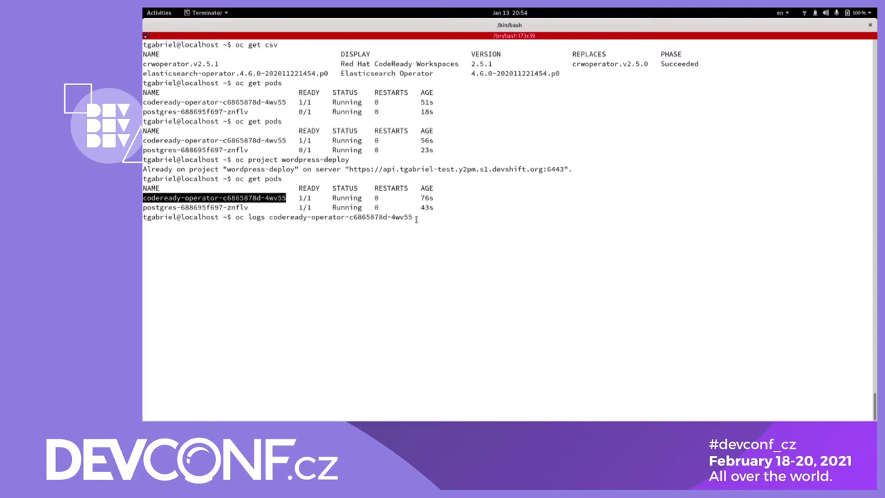
pyautogui.write('-f')
pyautogui.press('Return')
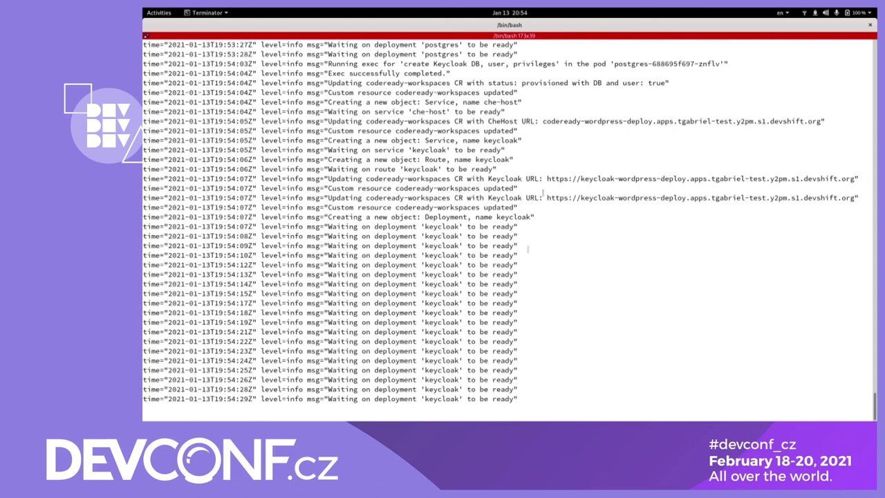
# Split the Terminator window horizontally and enlarge the font in the new lower pane.
pyautogui.rightClick(512, 252)
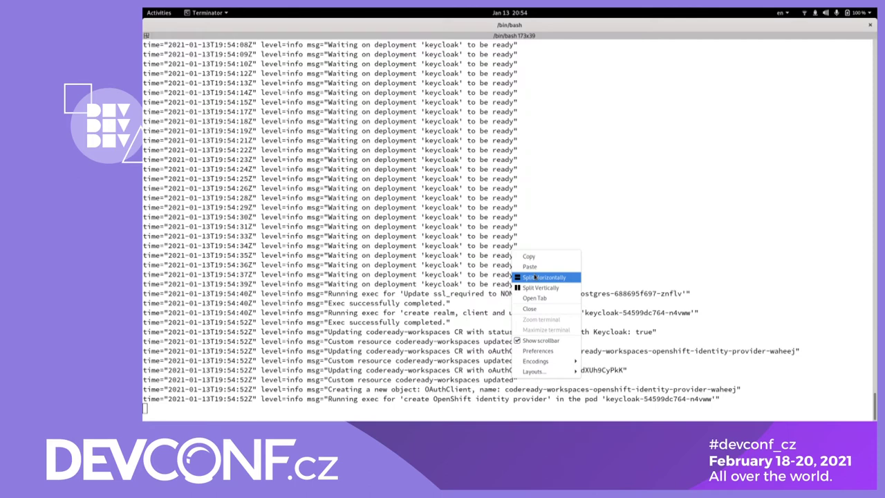
pyautogui.click(534, 276)
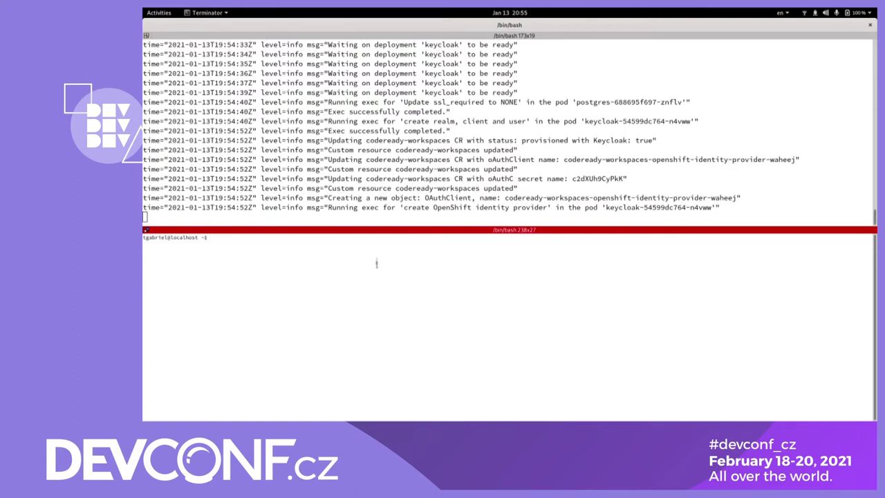
pyautogui.hotkey('ctrl', '+')
pyautogui.hotkey('ctrl', '+')
pyautogui.hotkey('ctrl', '+')
pyautogui.hotkey('ctrl', '+')
pyautogui.hotkey('ctrl', '+')
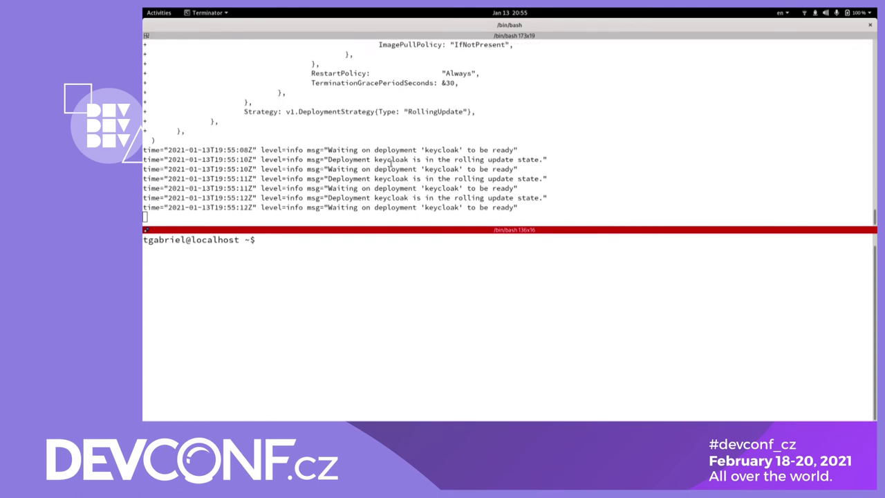
pyautogui.press('super')
# Bring up the tektoncd/cli GitHub page and highlight the Linux AMD 64 tarball install commands.
pyautogui.click(531, 227)
pyautogui.click(373, 24)
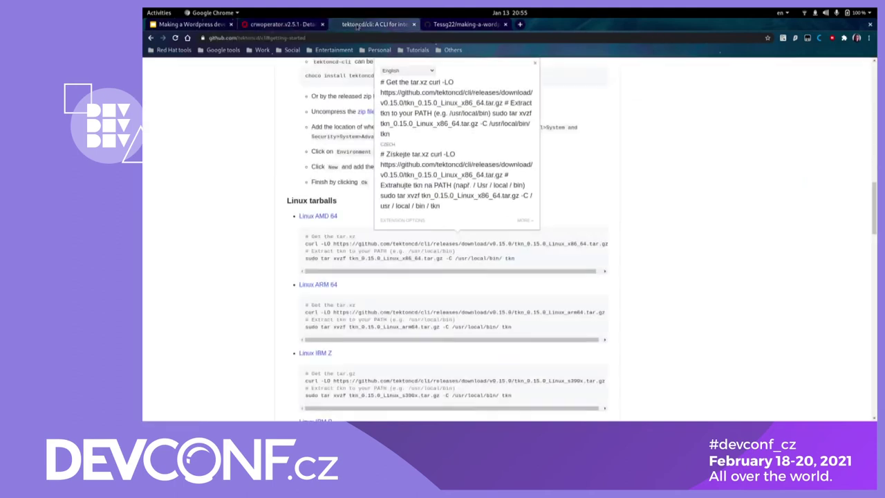
pyautogui.scroll(4, 370, 231)
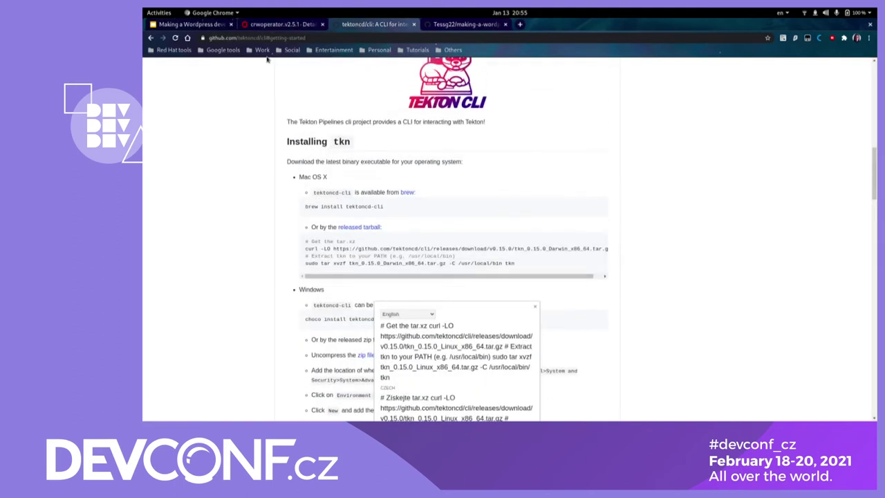
pyautogui.scroll(4, 276, 139)
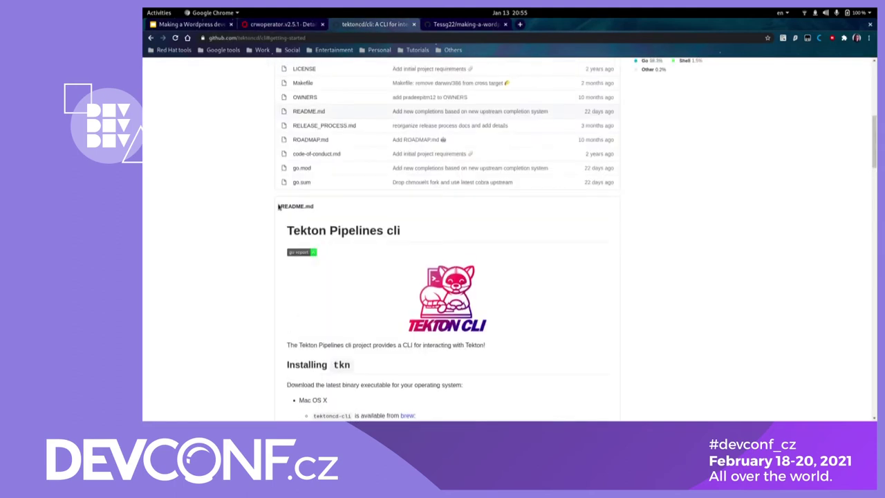
pyautogui.scroll(1, 287, 264)
pyautogui.scroll(-4, 286, 264)
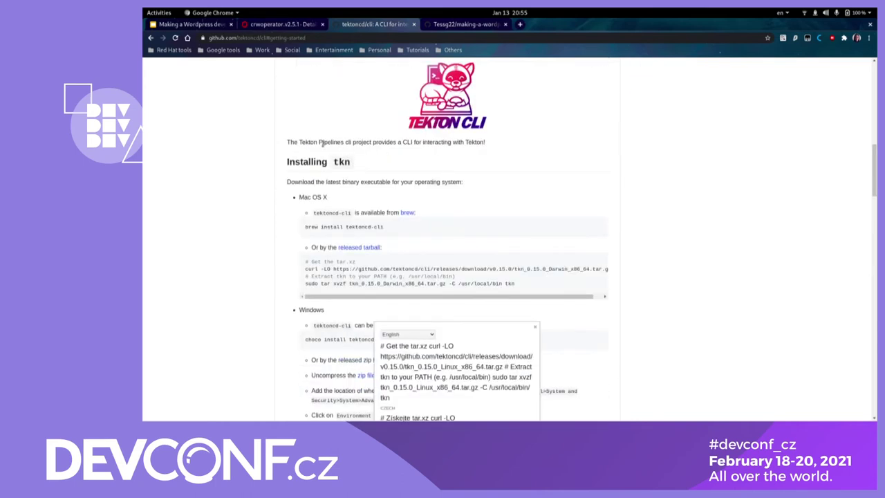
pyautogui.scroll(-2, 235, 286)
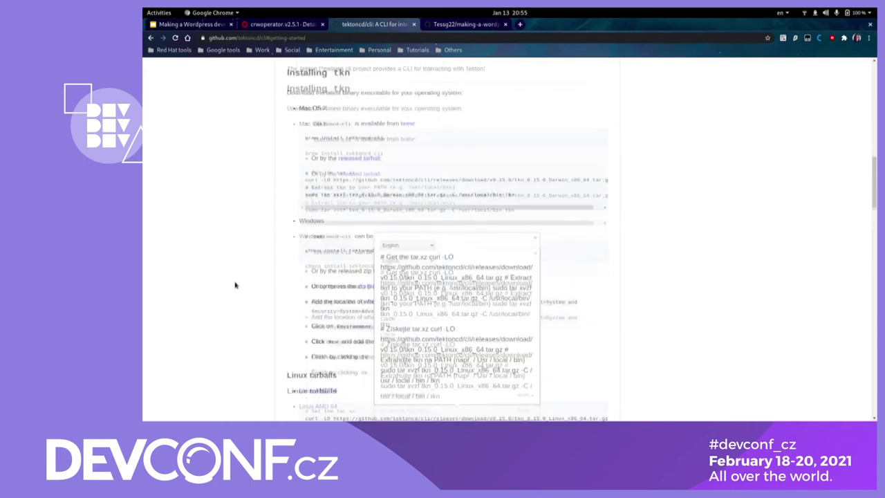
pyautogui.scroll(-2, 240, 280)
pyautogui.moveTo(303, 277); pyautogui.dragTo(521, 306)
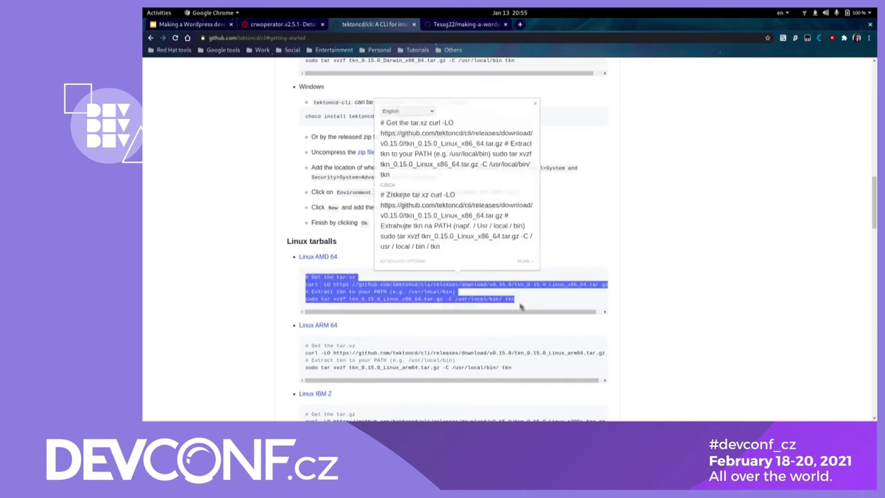
pyautogui.click(518, 303)
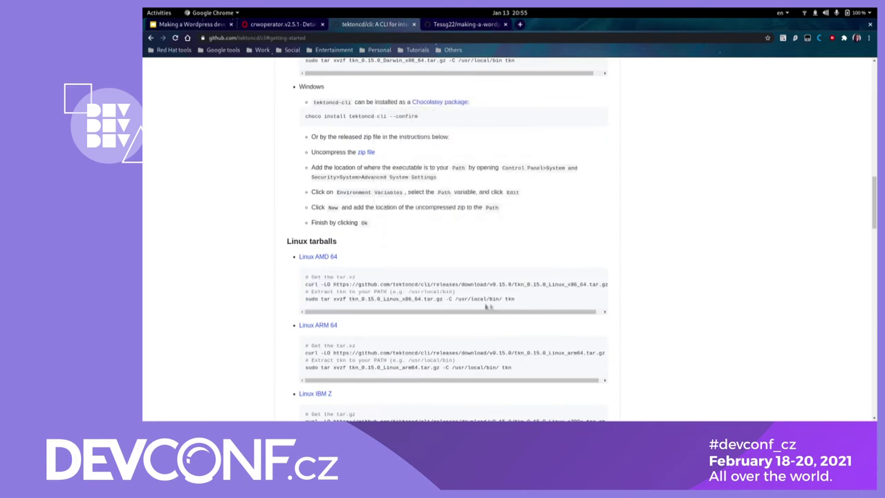
pyautogui.press('super')
pyautogui.click(372, 253)
# Run 'tkn version' in the lower pane, showing client 0.13.1 and pipeline v0.16.3.
pyautogui.hotkey('ctrl', '-')
pyautogui.press('Return')
pyautogui.hotkey('ctrl', 'l')
pyautogui.write('tkn vers')
pyautogui.press('BackSpace')
pyautogui.press('BackSpace')
pyautogui.press('BackSpace')
pyautogui.write('ersoi')
pyautogui.press('BackSpace')
pyautogui.press('BackSpace')
pyautogui.press('BackSpace')
pyautogui.write('sion')
pyautogui.press('Return')
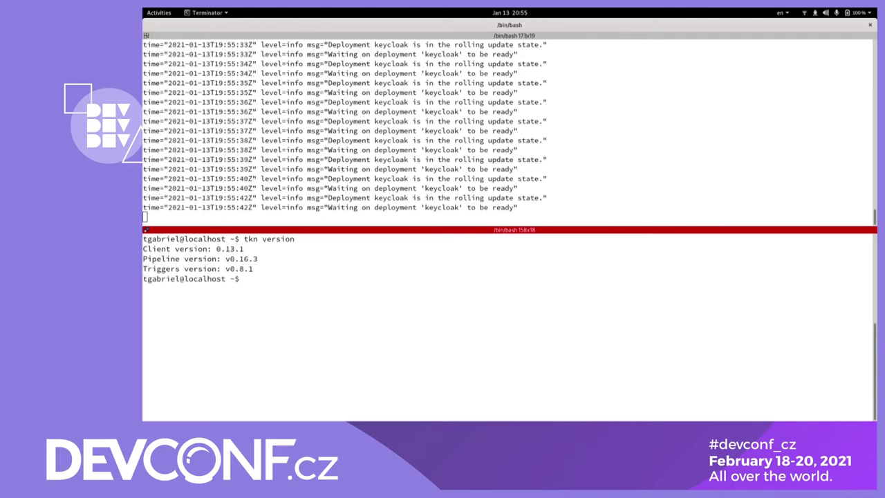
# Clear the lower pane and return to the Chrome window.
pyautogui.hotkey('ctrl', 'l')
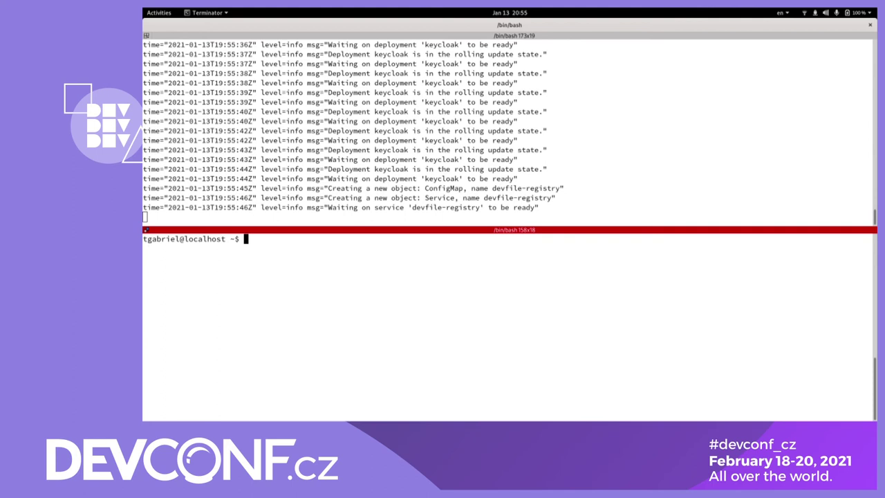
pyautogui.press('super')
pyautogui.click(549, 251)
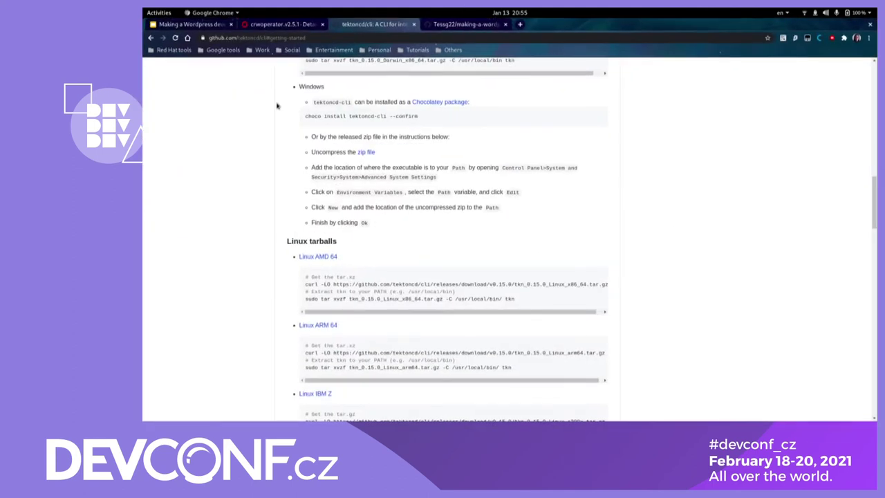
# Filter OperatorHub in the OpenShift console by the keyword 'Pipeline'.
pyautogui.click(278, 22)
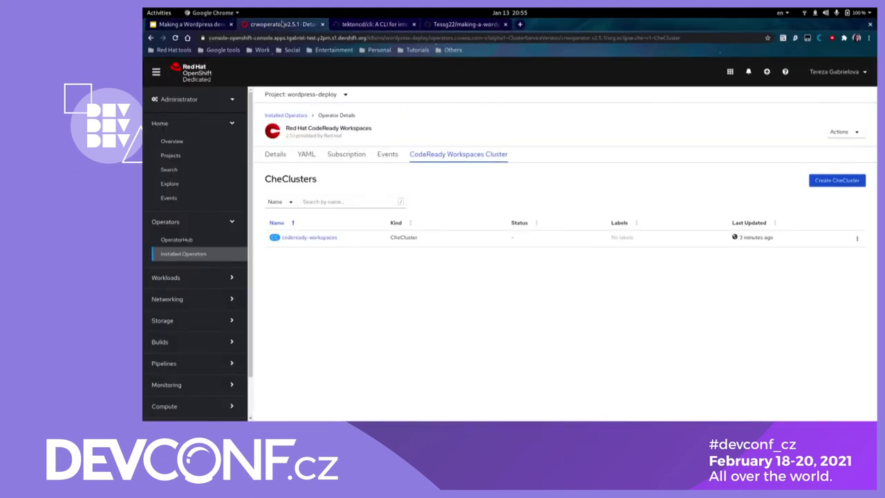
pyautogui.click(195, 242)
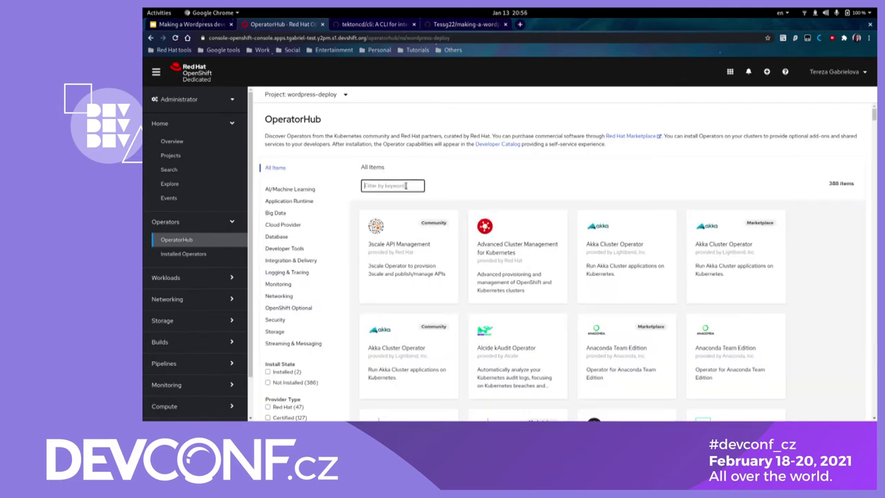
pyautogui.click(406, 185)
pyautogui.write('Pipleine')
pyautogui.doubleClick(385, 185)
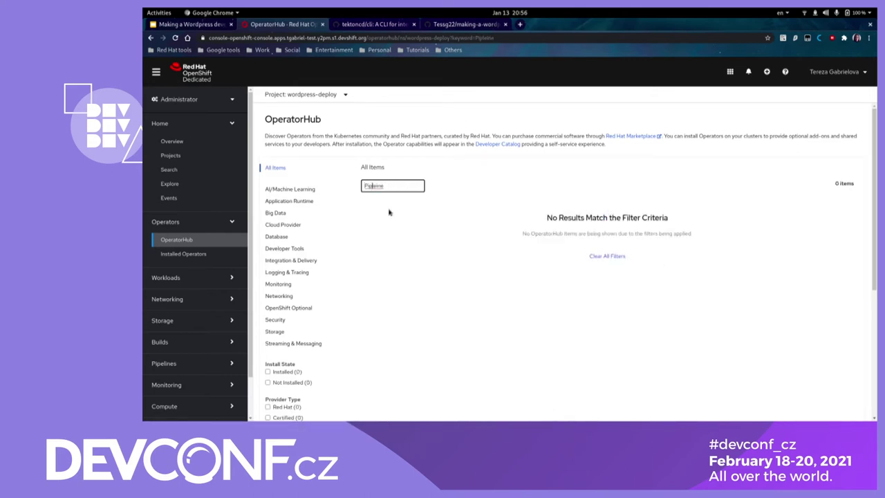
pyautogui.write('e')
pyautogui.press('Delete')
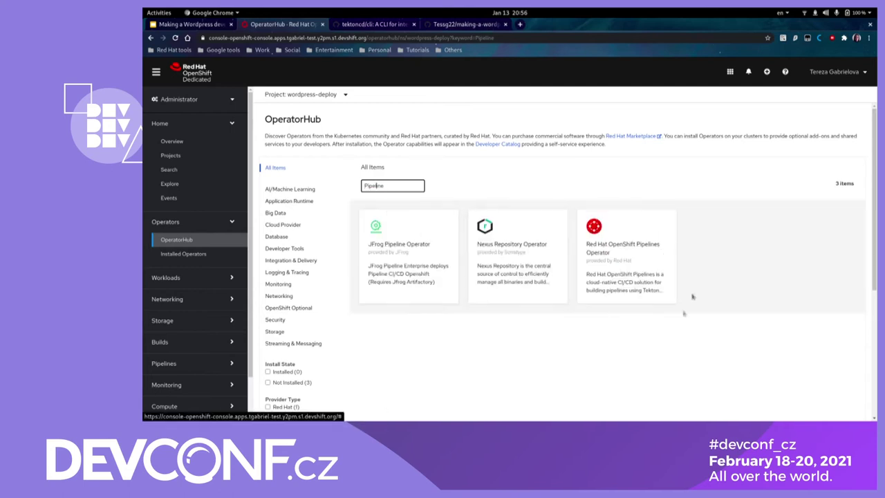
# Install the Red Hat OpenShift Pipelines Operator with default settings into openshift-operators.
pyautogui.click(643, 250)
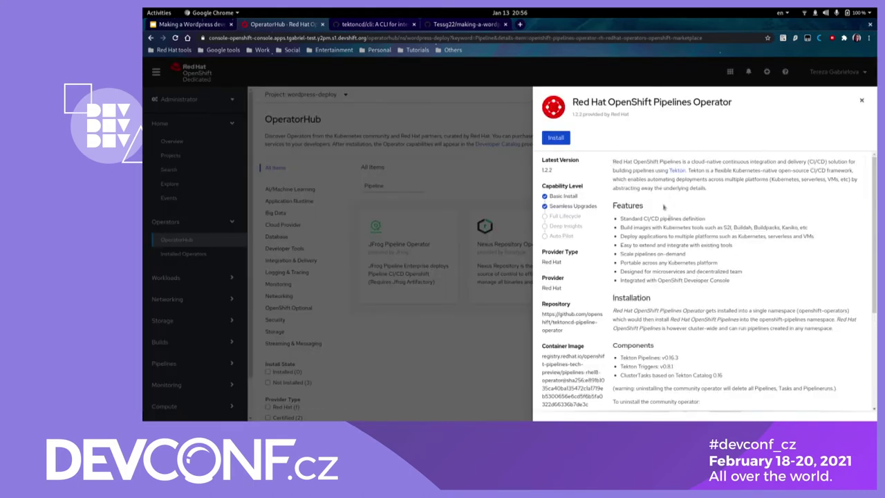
pyautogui.click(556, 139)
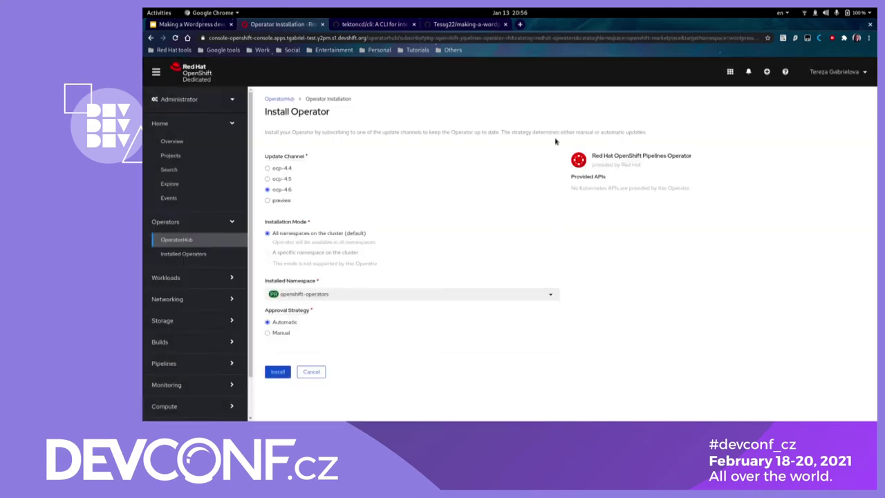
pyautogui.click(279, 372)
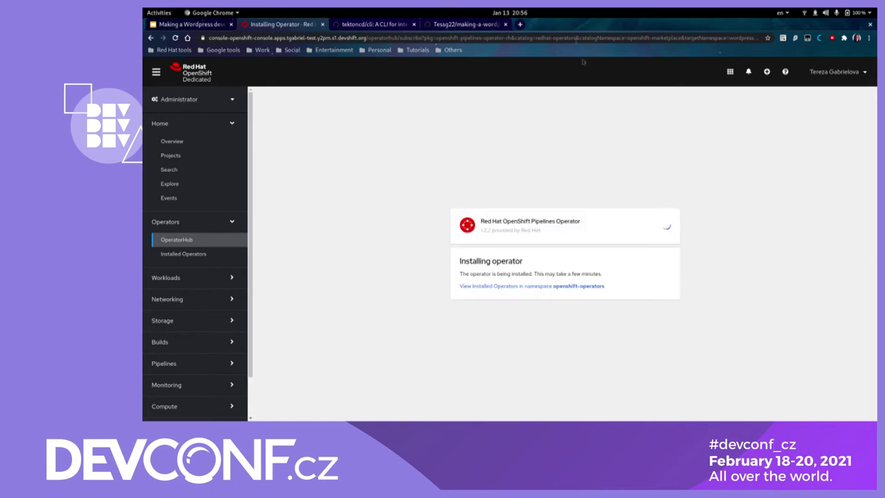
pyautogui.press('super')
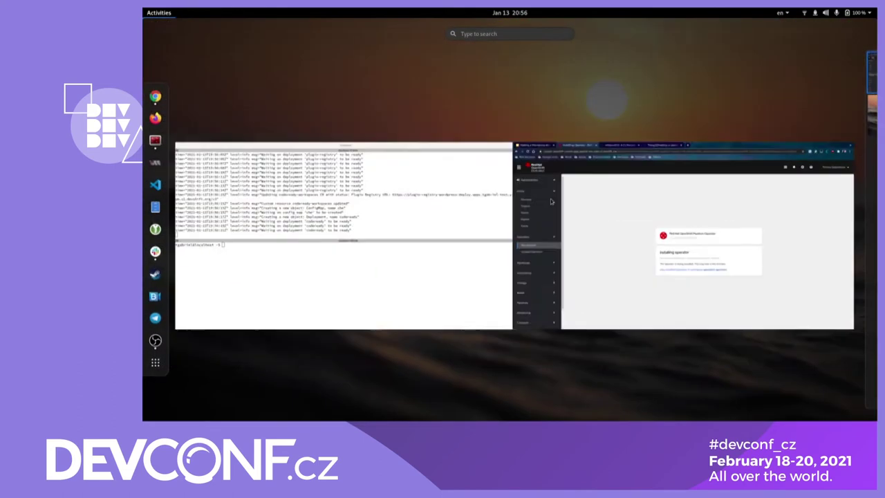
# Rerun 'oc get csv' until the Pipelines operator 1.2.2 shows Succeeded, then clear the pane.
pyautogui.click(405, 269)
pyautogui.write('oc get csv')
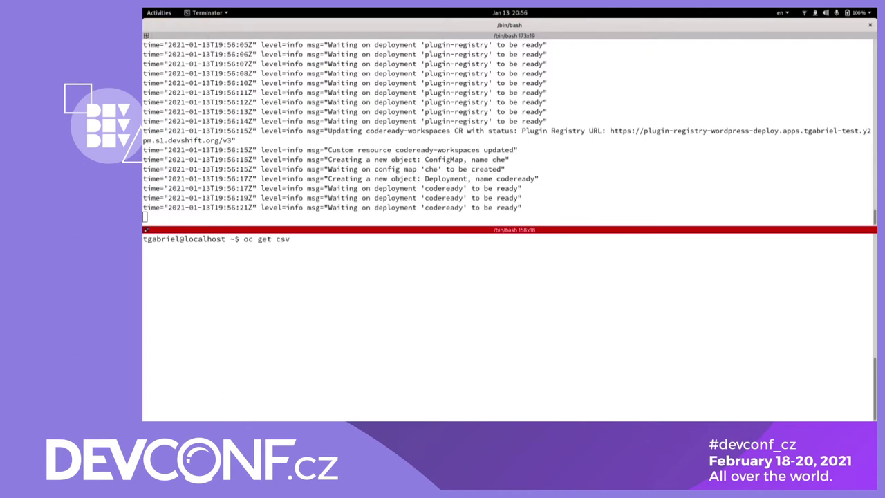
pyautogui.press('Return')
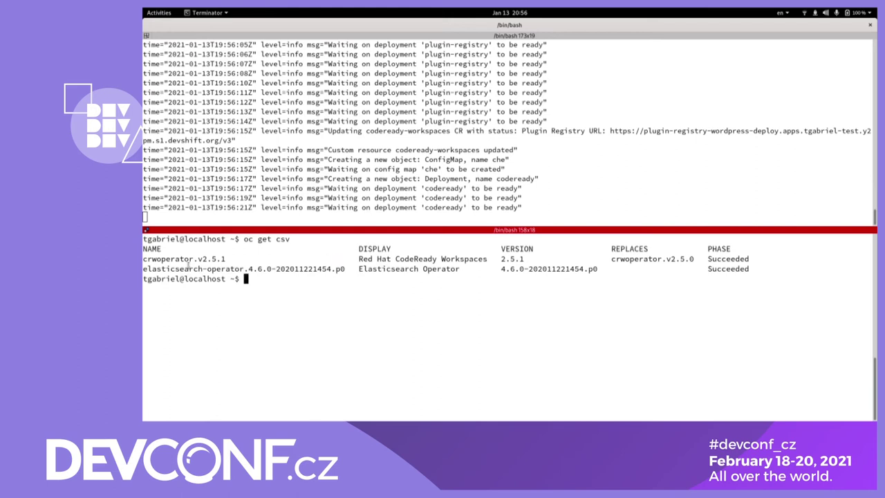
pyautogui.write('oc get csv')
pyautogui.press('Return')
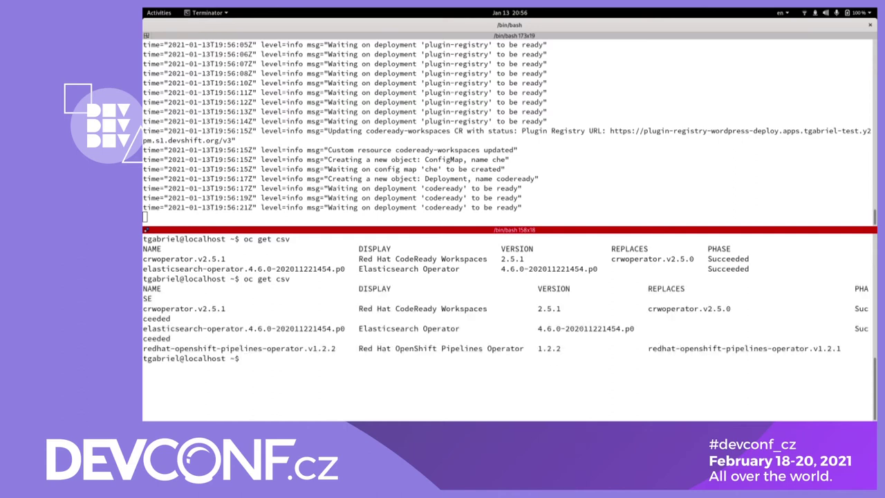
pyautogui.tripleClick(213, 348)
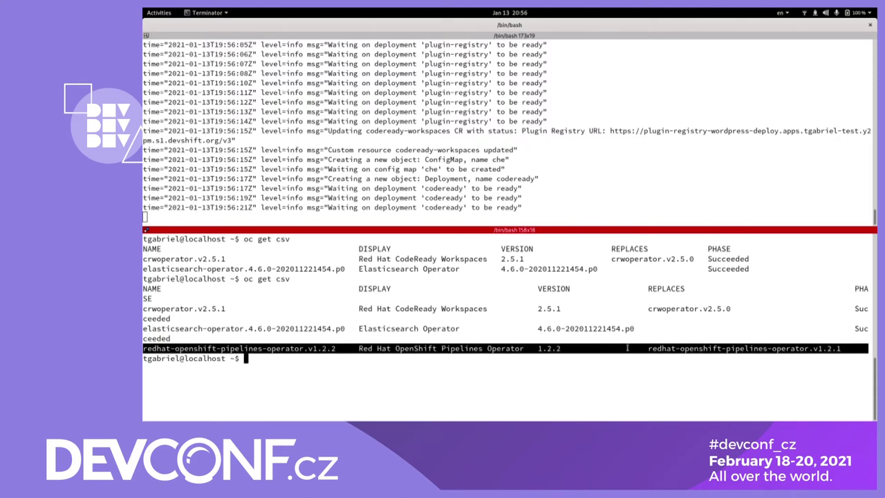
pyautogui.hotkey('ctrl', '-')
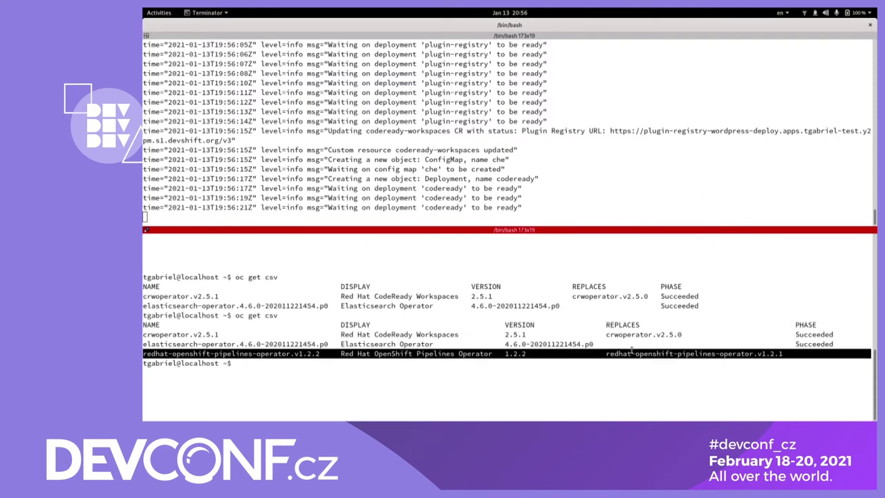
pyautogui.press('Up')
pyautogui.press('Return')
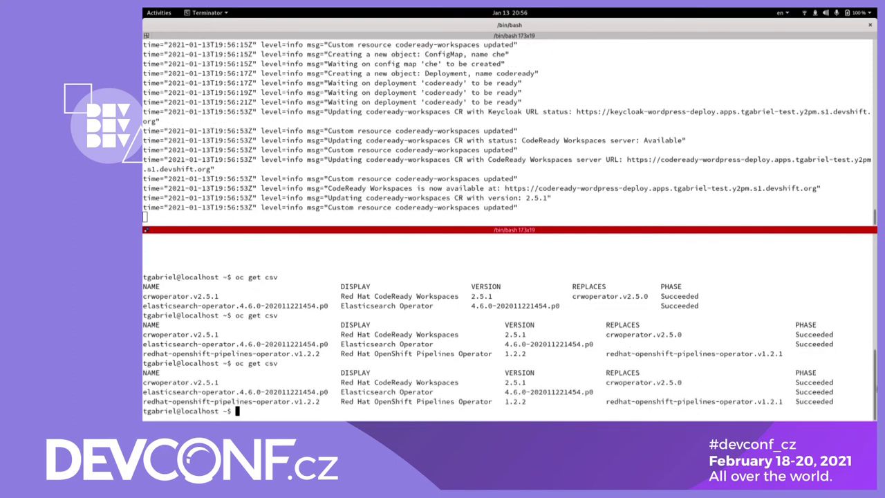
pyautogui.doubleClick(809, 401)
pyautogui.hotkey('ctrl', 'l')
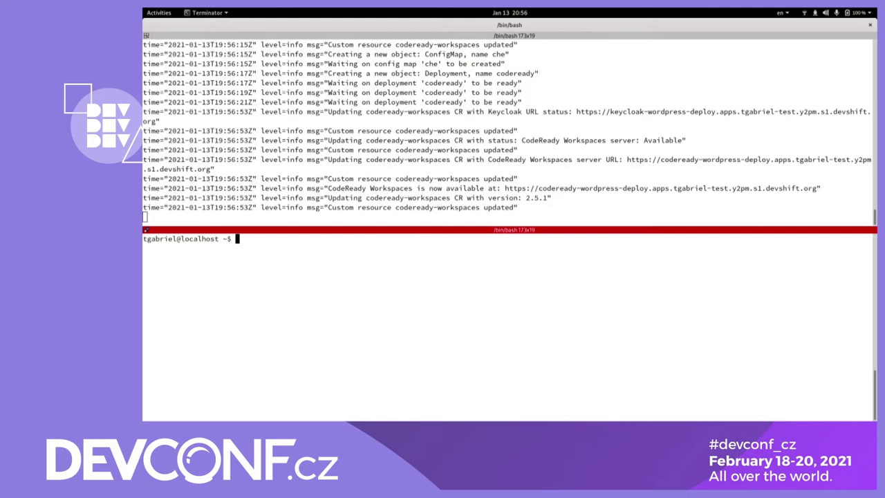
# List routes with 'oc get route' and copy the codeready route hostname.
pyautogui.moveTo(326, 187); pyautogui.dragTo(486, 188)
pyautogui.click(528, 270)
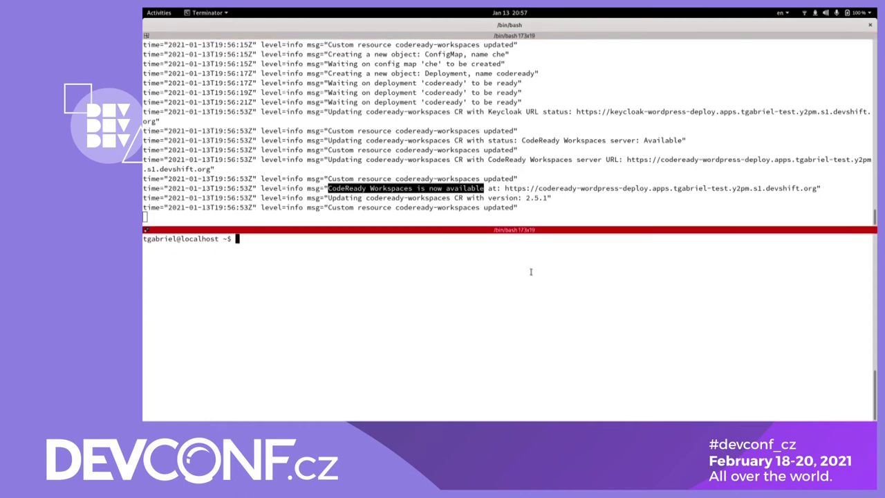
pyautogui.write('oc get route')
pyautogui.press('Return')
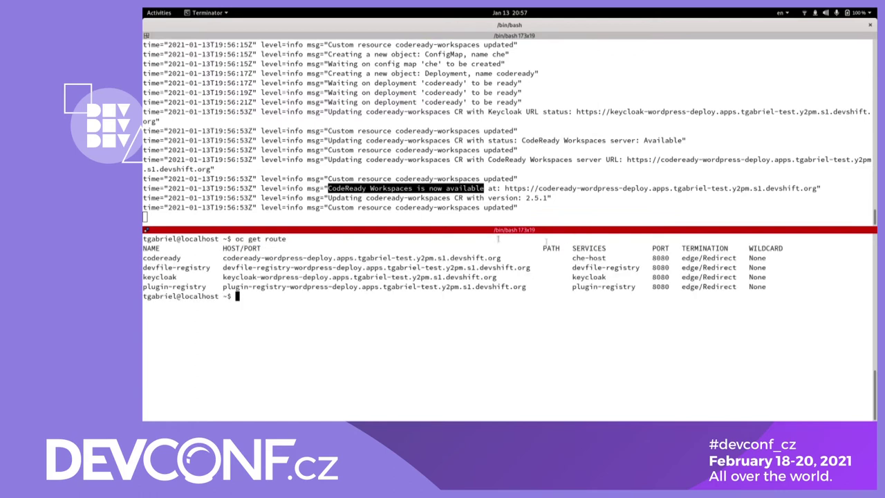
pyautogui.moveTo(147, 258); pyautogui.dragTo(220, 258)
pyautogui.doubleClick(231, 259)
pyautogui.rightClick(231, 260)
pyautogui.click(248, 265)
pyautogui.press('super')
pyautogui.click(690, 231)
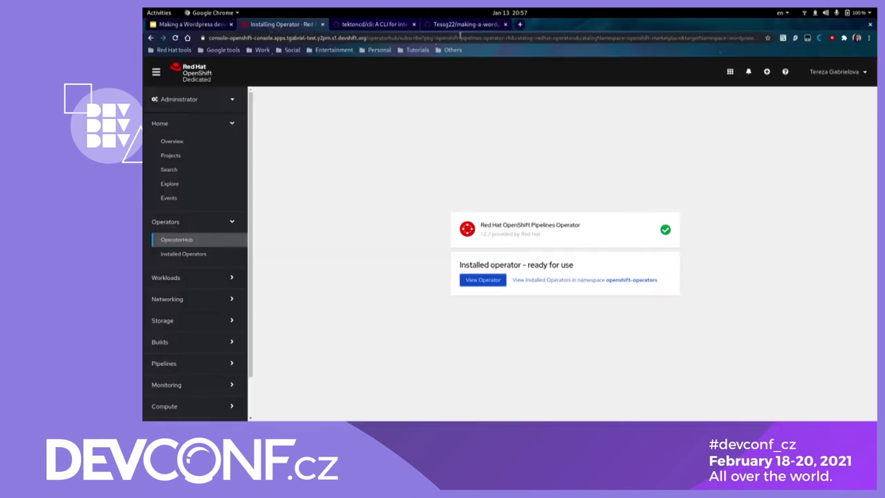
# Open the copied codeready hostname in a new browser tab.
pyautogui.click(520, 24)
pyautogui.hotkey('ctrl', 'v')
pyautogui.press('Return')
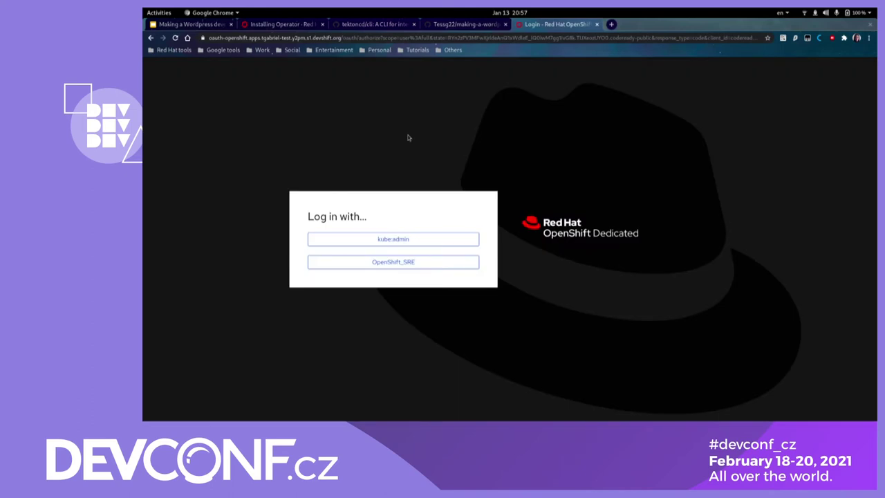
# Log in through the OpenShift_SRE provider with the user's credentials and allow user:full access.
pyautogui.click(409, 261)
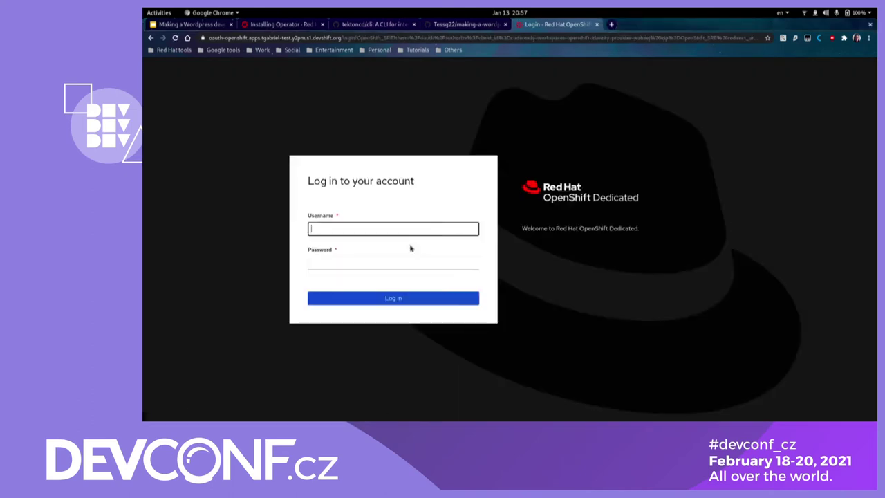
pyautogui.write('tgabriel')
pyautogui.press('Tab')
pyautogui.write('•••')
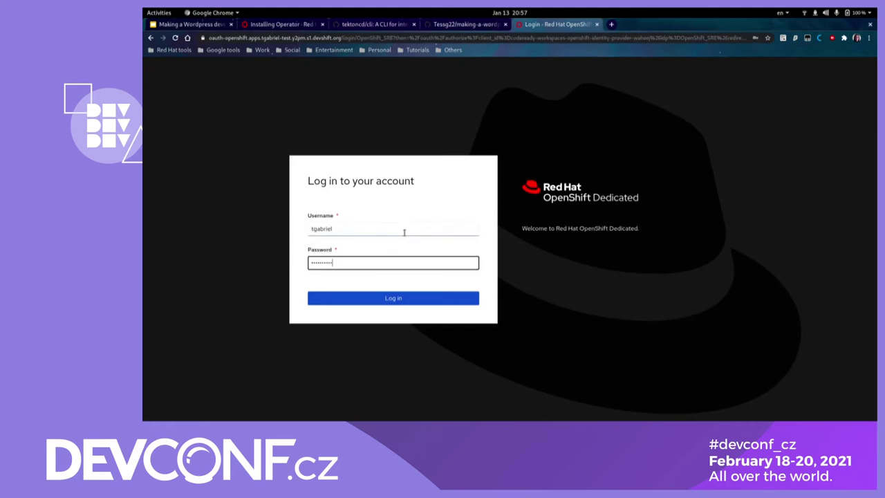
pyautogui.press('Return')
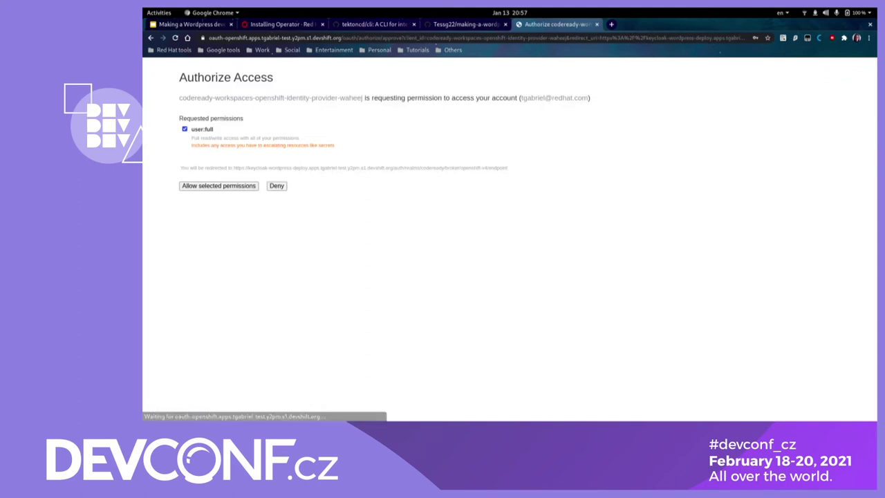
pyautogui.click(228, 188)
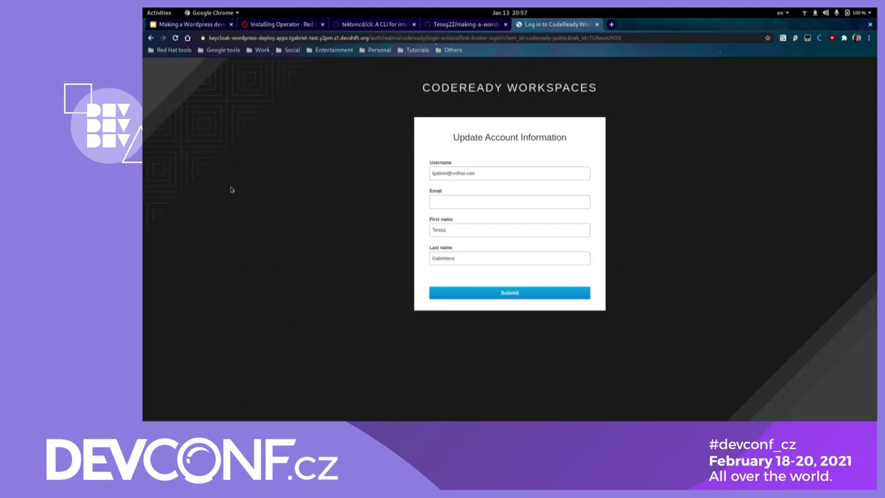
# Trim the username, fill the e-mail from the suggested address, and submit the account information.
pyautogui.click(516, 173)
pyautogui.press('BackSpace')
pyautogui.press('BackSpace')
pyautogui.press('BackSpace')
pyautogui.press('BackSpace')
pyautogui.press('BackSpace')
pyautogui.press('BackSpace')
pyautogui.press('BackSpace')
pyautogui.press('BackSpace')
pyautogui.press('BackSpace')
pyautogui.press('BackSpace')
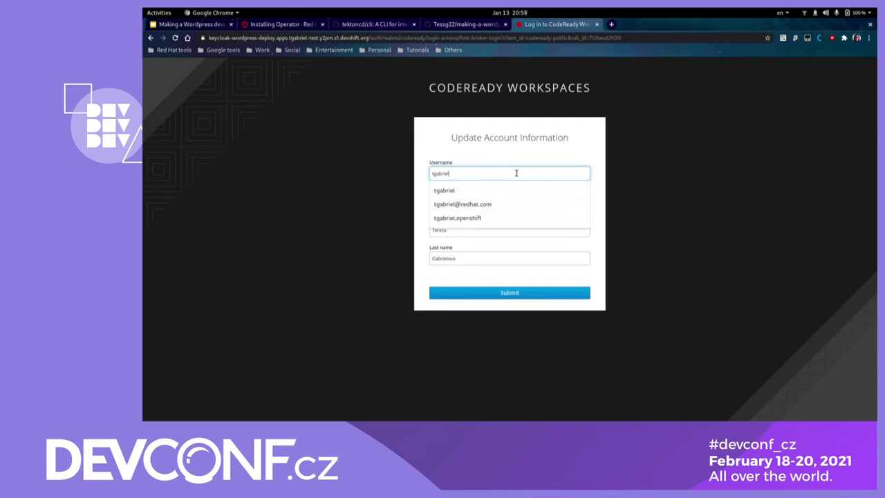
pyautogui.click(549, 199)
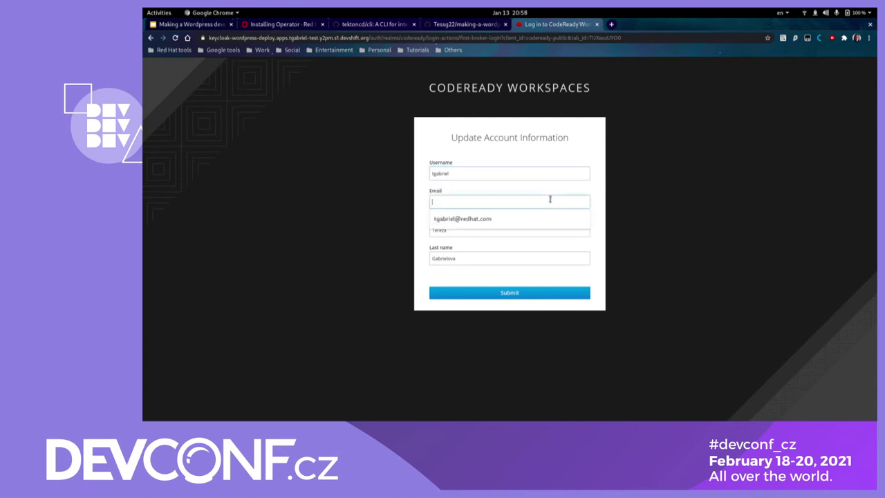
pyautogui.click(507, 220)
pyautogui.click(498, 291)
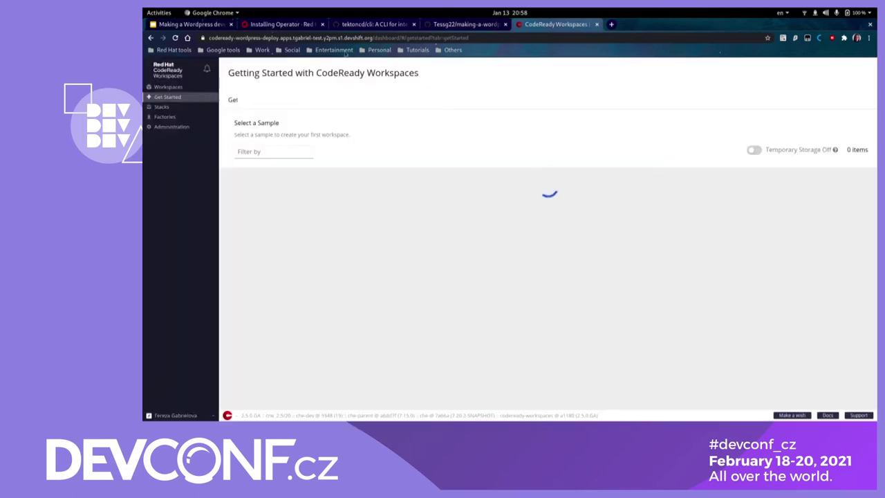
# Filter the samples by 'php' and create a workspace from the PHP CakePHP sample.
pyautogui.moveTo(229, 72); pyautogui.dragTo(294, 73)
pyautogui.rightClick(281, 123)
pyautogui.click(380, 129)
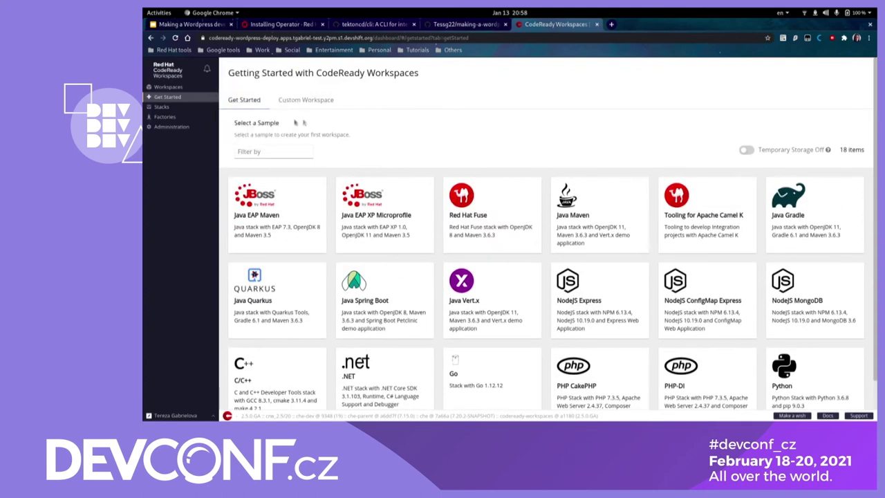
pyautogui.tripleClick(257, 123)
pyautogui.rightClick(275, 145)
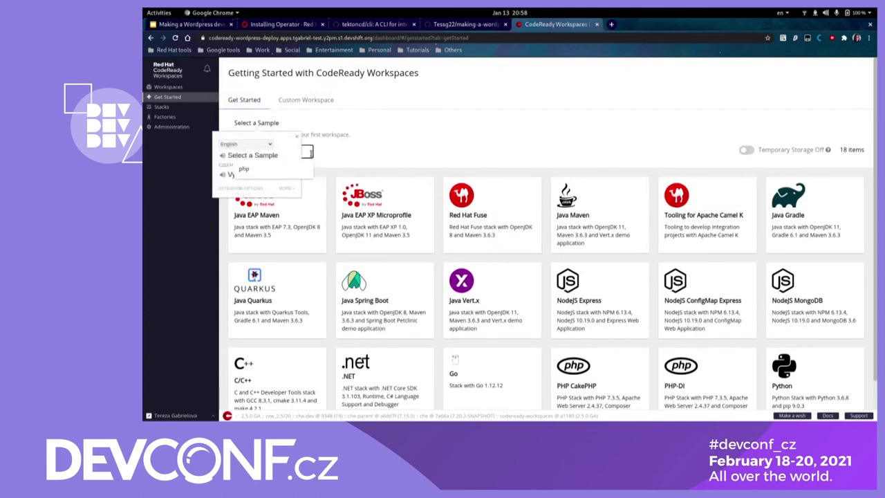
pyautogui.click(311, 152)
pyautogui.write('php')
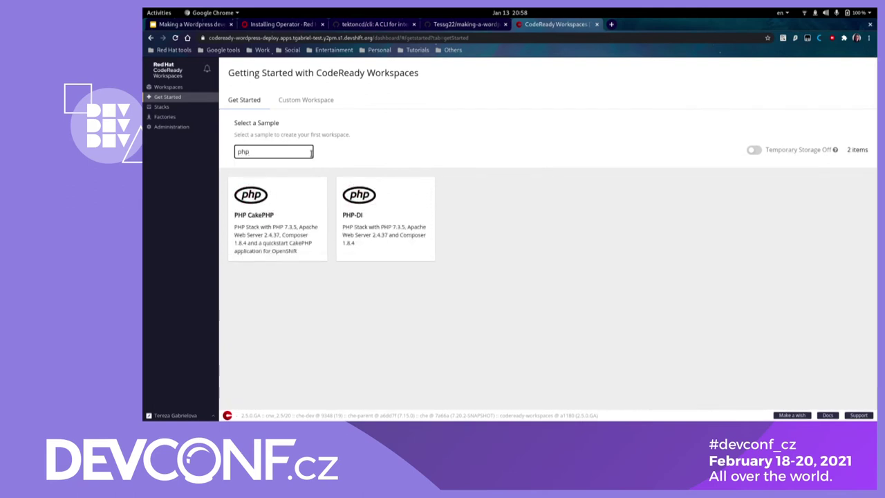
pyautogui.click(279, 231)
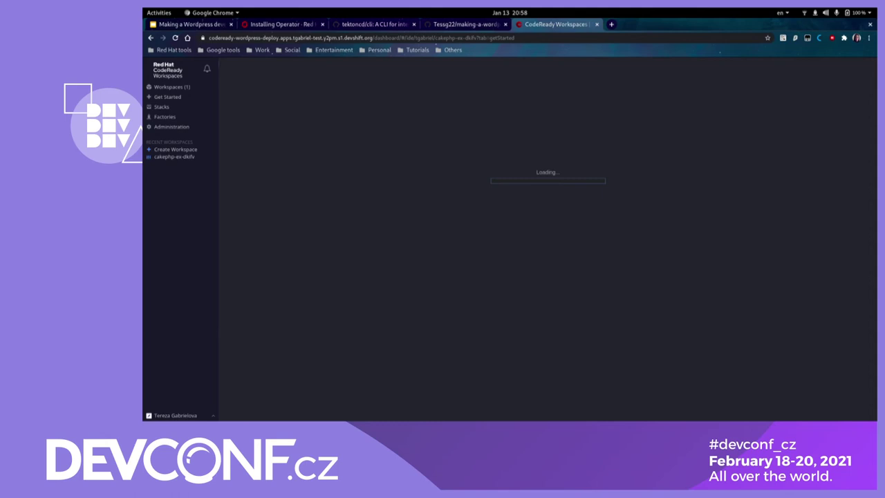
pyautogui.press('super')
# Close Terminator's operator log pane and clear the remaining terminal to an empty prompt.
pyautogui.click(395, 255)
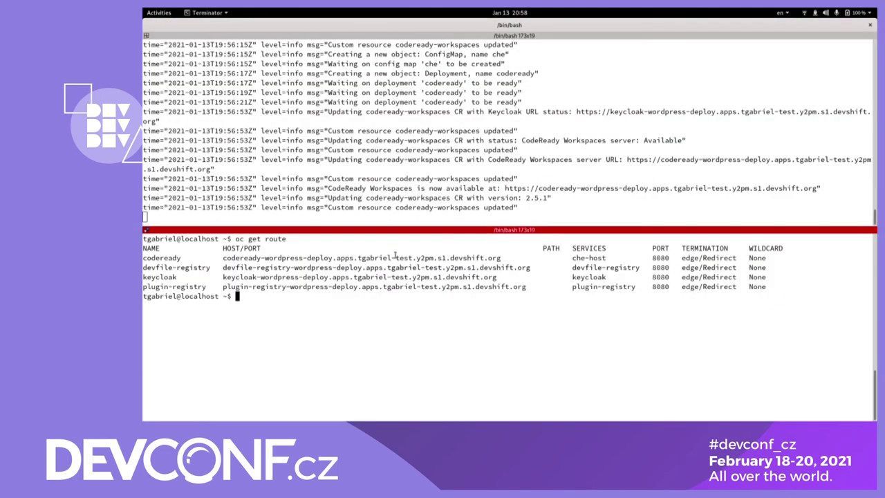
pyautogui.click(521, 175)
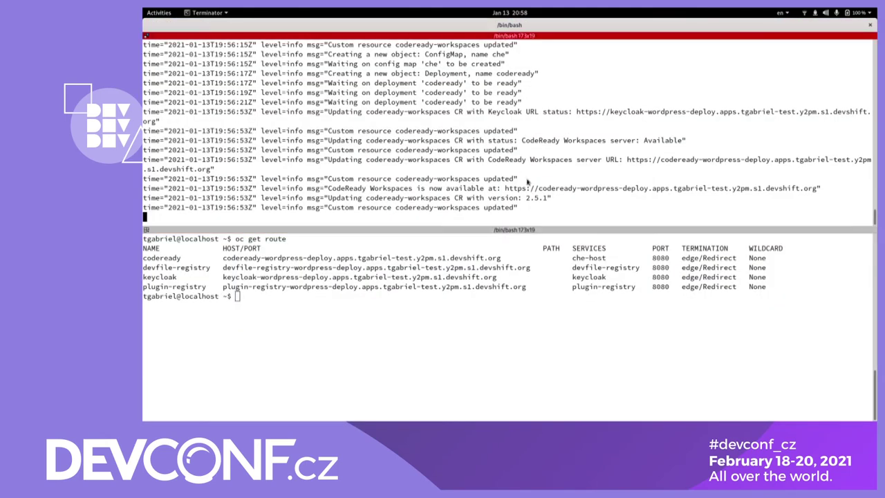
pyautogui.hotkey('ctrl', 'shift', 'w')
pyautogui.hotkey('ctrl', 'l')
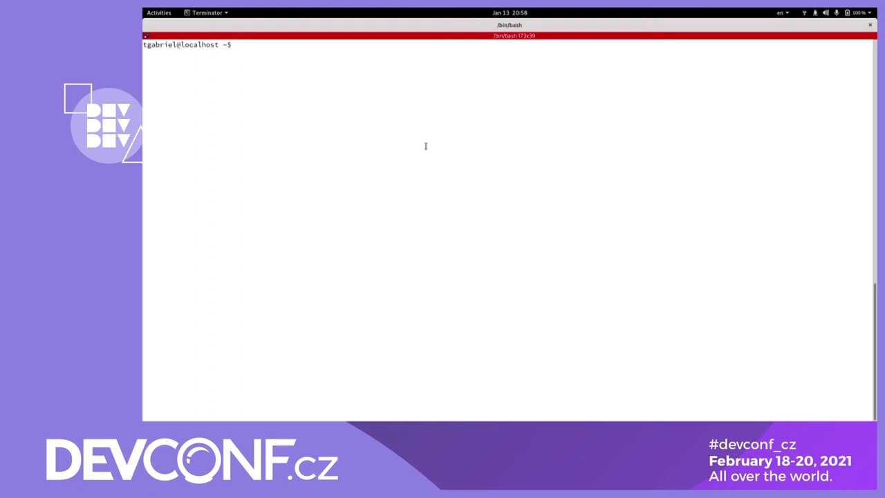
pyautogui.press('super')
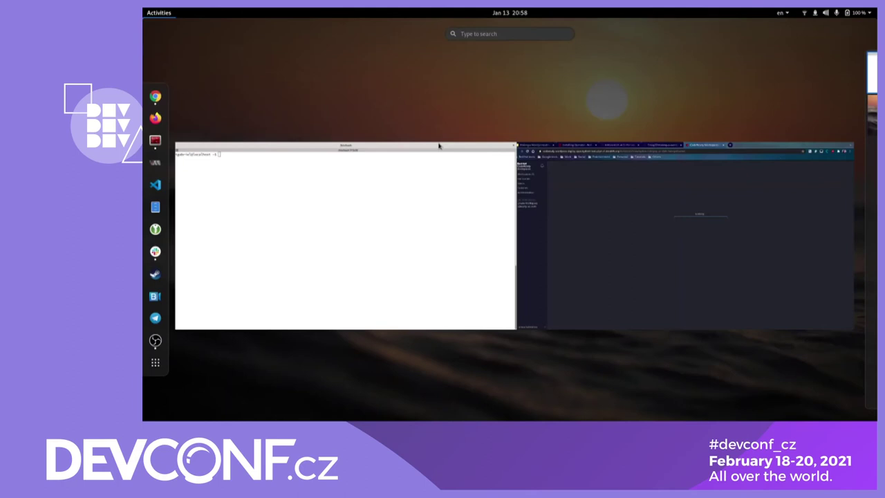
# Browse the GitHub repository's web and deploy folders, returning to the repository root.
pyautogui.press('Escape')
pyautogui.click(464, 24)
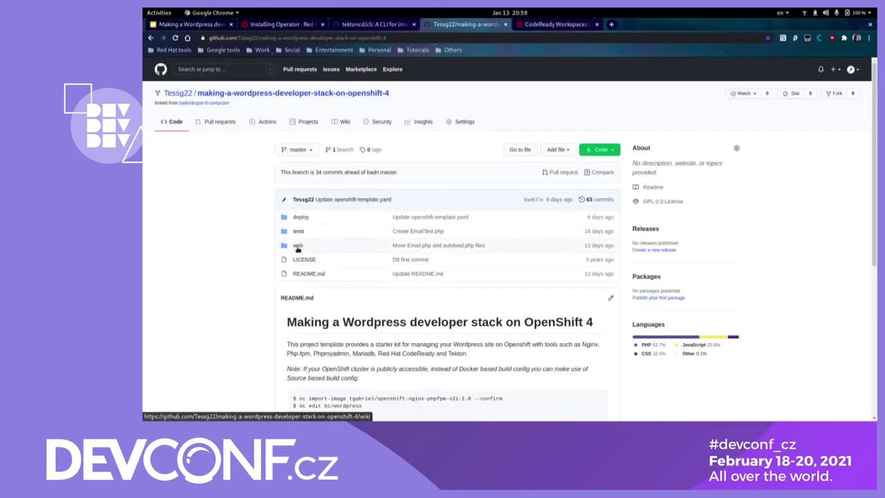
pyautogui.click(298, 247)
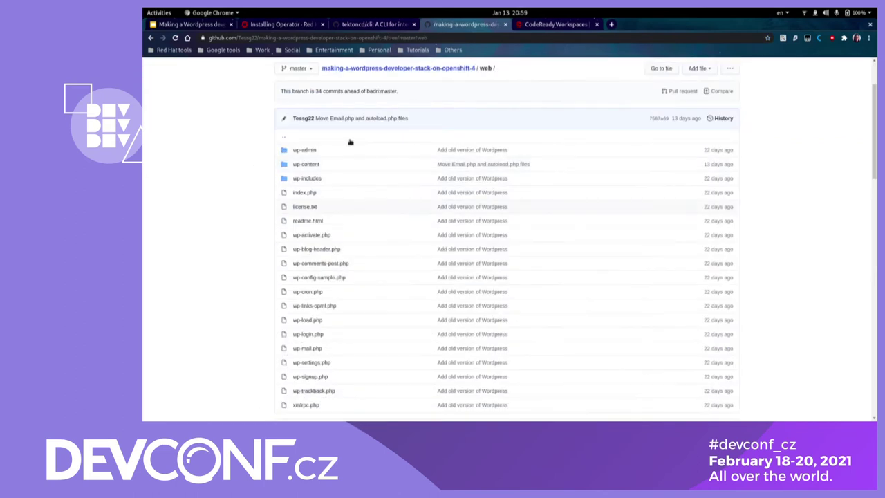
pyautogui.click(151, 37)
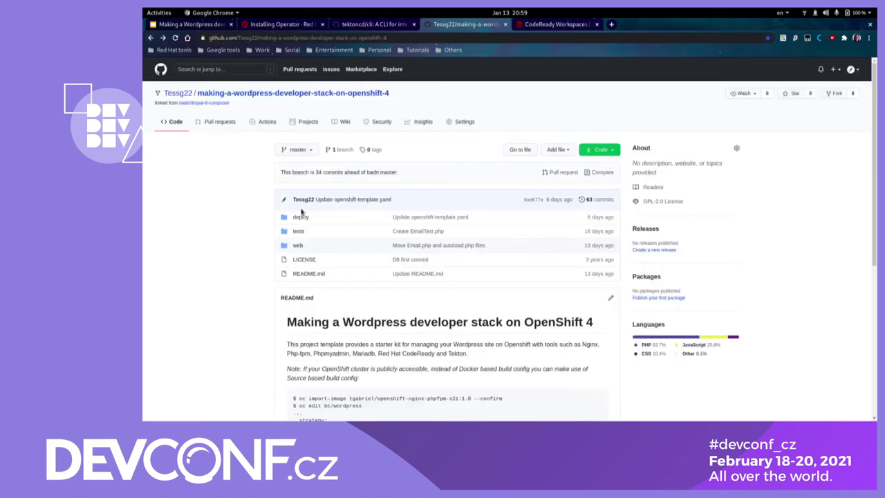
pyautogui.click(300, 217)
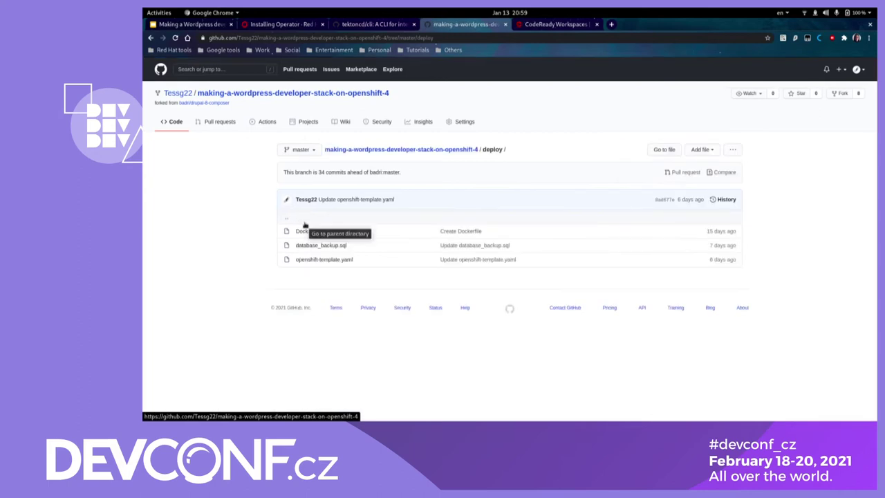
pyautogui.moveTo(365, 263); pyautogui.dragTo(292, 262)
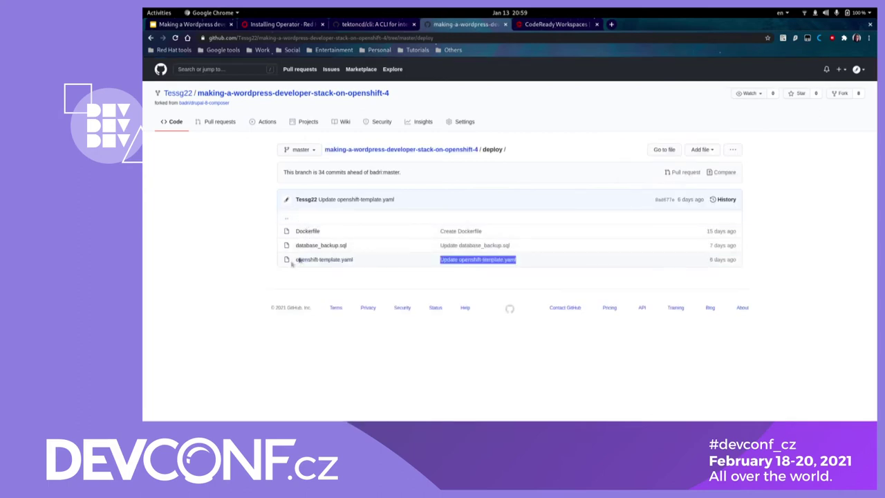
pyautogui.click(292, 263)
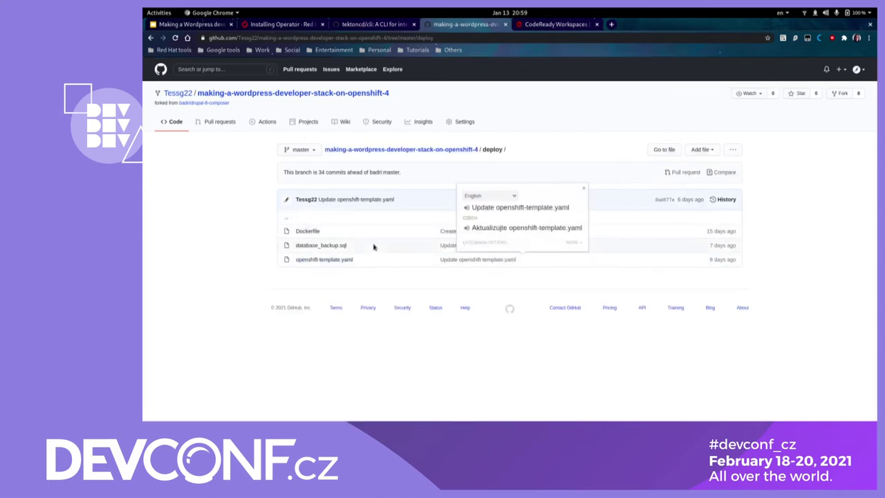
pyautogui.click(152, 39)
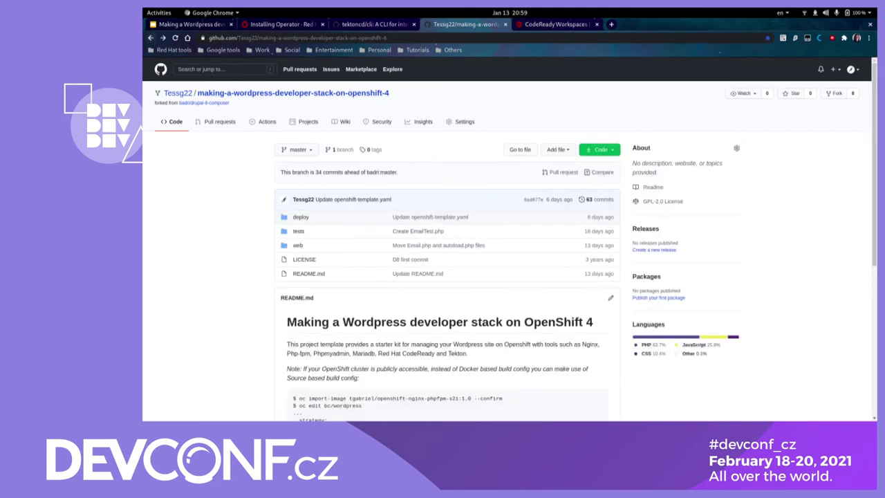
pyautogui.press('super')
# Create and enter a devconf2021 folder, download openshift-template.yaml, and list the folder contents.
pyautogui.click(329, 242)
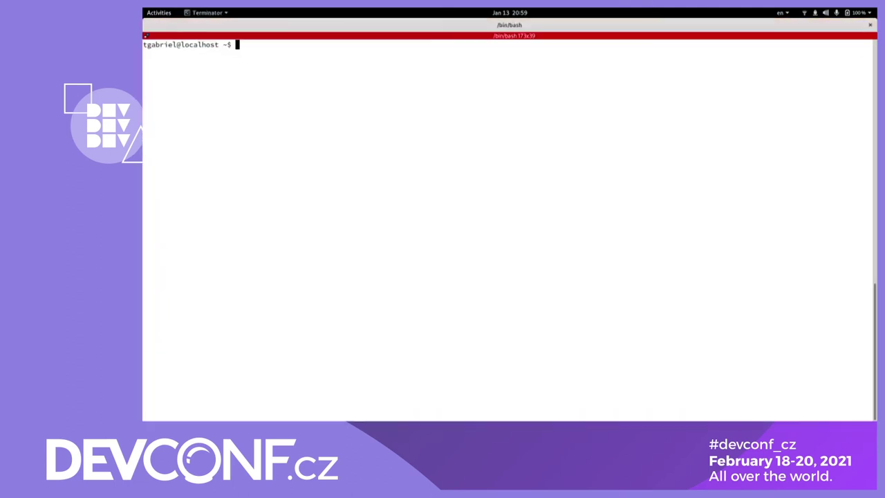
pyautogui.hotkey('alt', 'Tab')
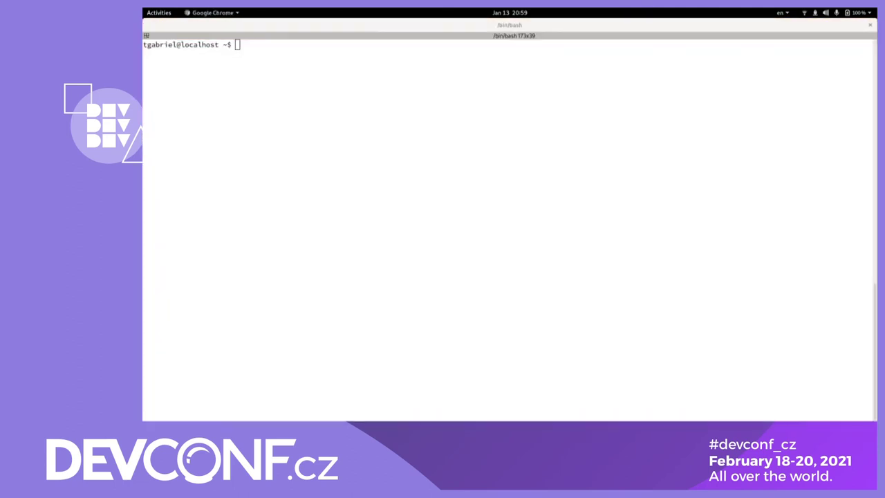
pyautogui.click(380, 210)
pyautogui.write('mkdir d')
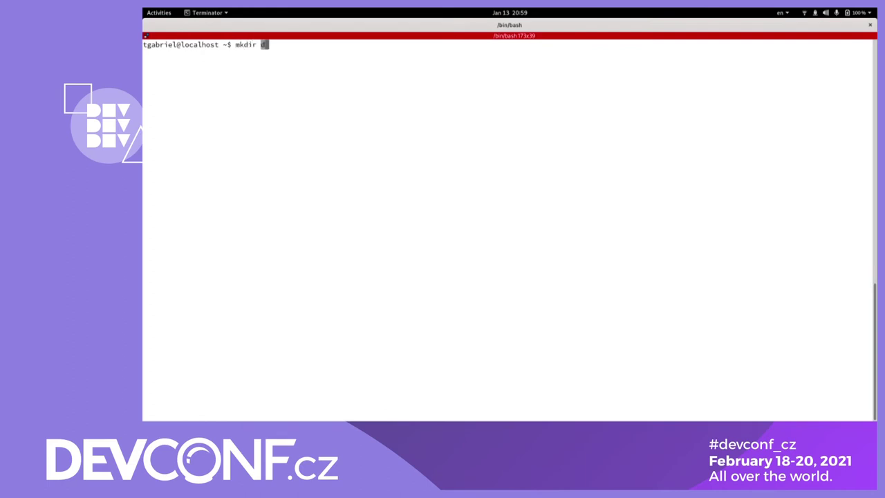
pyautogui.write('evconf2021')
pyautogui.press('Return')
pyautogui.write('cd dev')
pyautogui.press('Tab')
pyautogui.press('Return')
pyautogui.write('curl -o openshift-template.yaml https://raw.githubusercontent.com/Tessg22/making-a-wordpress-developer-stack-on-openshift-4/master/deploy/openshift-template.yaml')
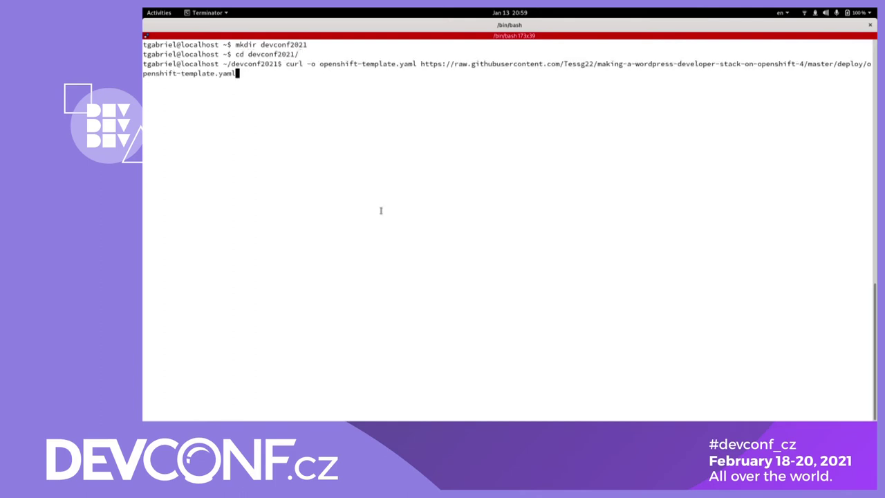
pyautogui.press('Return')
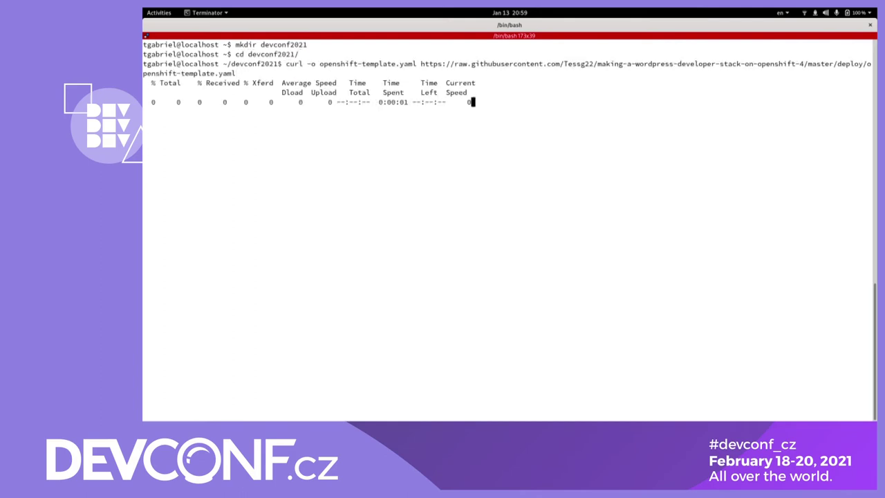
pyautogui.write('ls -l')
pyautogui.write('a')
pyautogui.hotkey('ctrl', 'l')
pyautogui.press('Return')
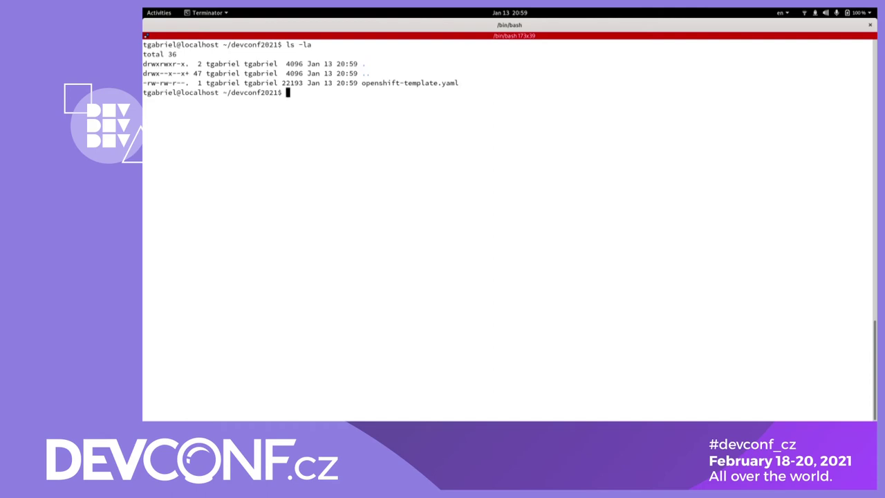
# Enter 'oc process --parameters' as a commented-out command to reuse later.
pyautogui.hotkey('alt', 'Tab')
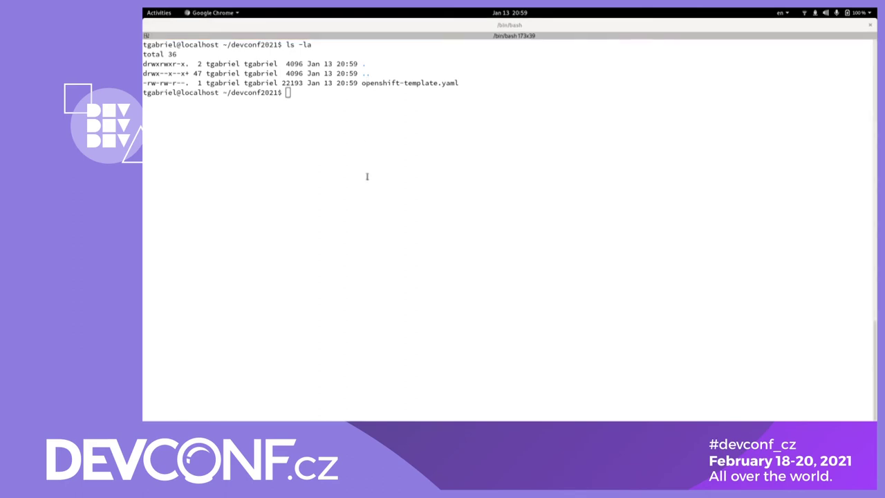
pyautogui.hotkey('alt', 'Tab')
pyautogui.write('oc process --parameters')
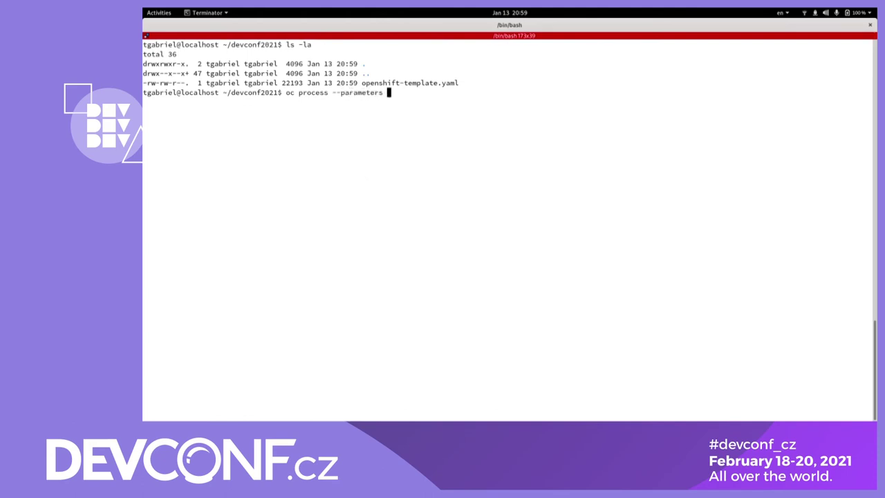
pyautogui.hotkey('ctrl', 'a')
pyautogui.write('#')
pyautogui.press('Return')
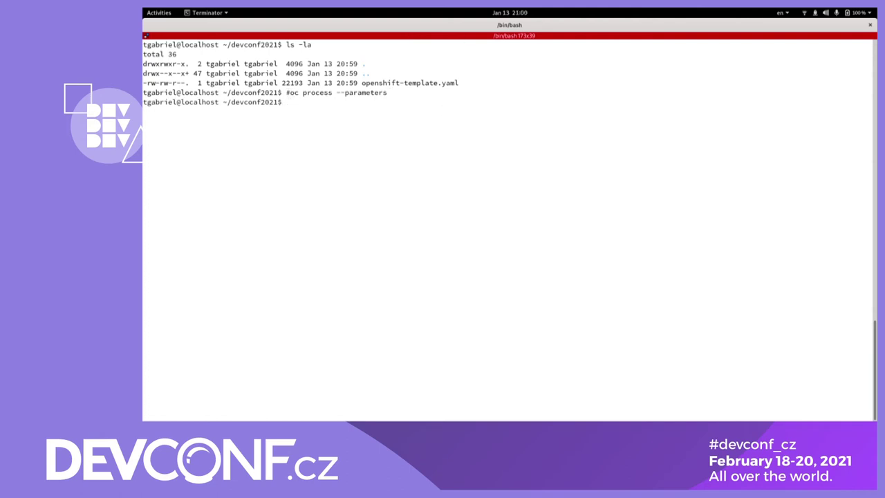
# Register the template with oc create -f openshift-template.yaml.
pyautogui.hotkey('alt', 'Tab')
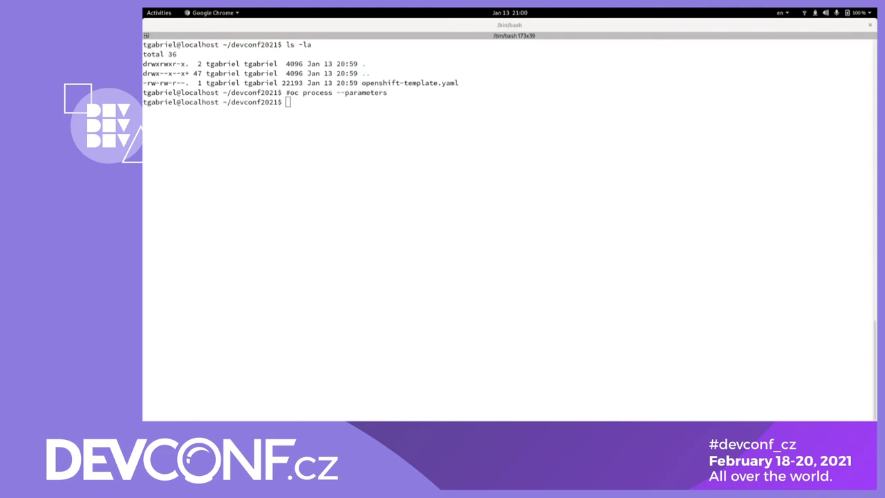
pyautogui.click(427, 137)
pyautogui.write('oc ct')
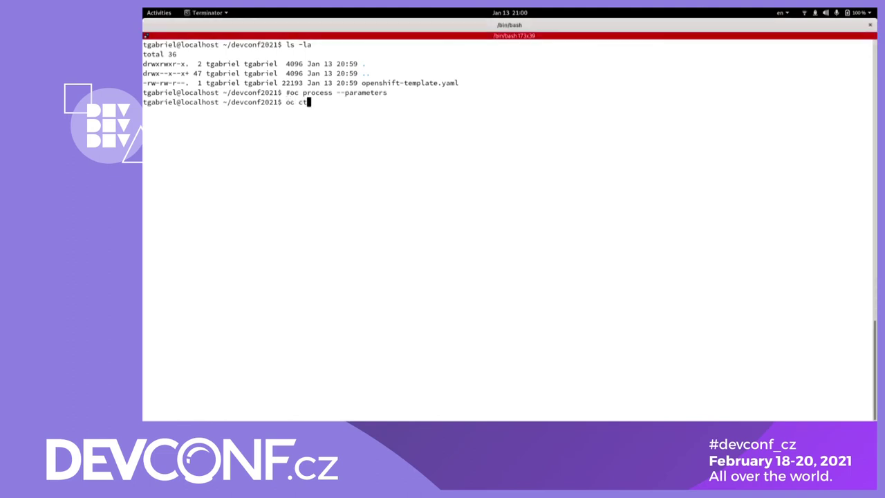
pyautogui.press('BackSpace')
pyautogui.write('reate -f o')
pyautogui.press('Tab')
pyautogui.press('Return')
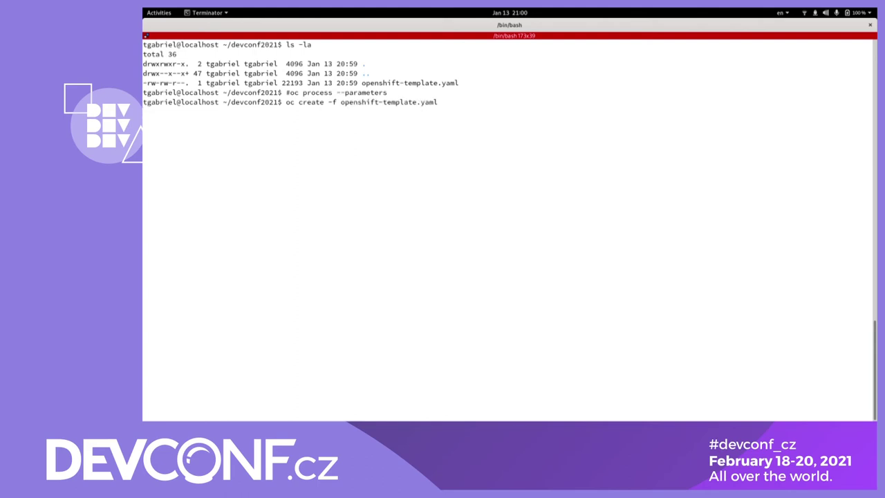
# Run oc process --parameters wordpress-nginx-php to list the template's parameters.
pyautogui.moveTo(148, 111); pyautogui.dragTo(325, 111)
pyautogui.click(325, 111)
pyautogui.press('Up')
pyautogui.press('Up')
pyautogui.press('Home')
pyautogui.press('Delete')
pyautogui.press('Right')
pyautogui.press('End')
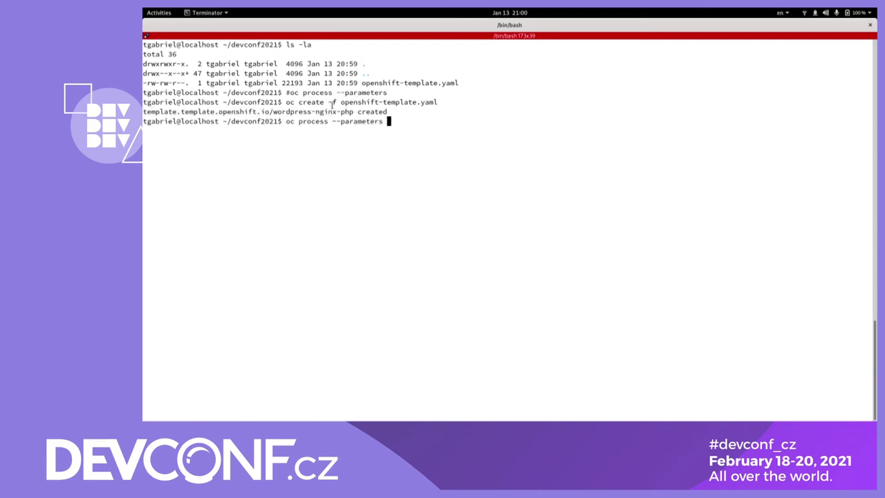
pyautogui.moveTo(273, 111); pyautogui.dragTo(353, 111)
pyautogui.middleClick(421, 162)
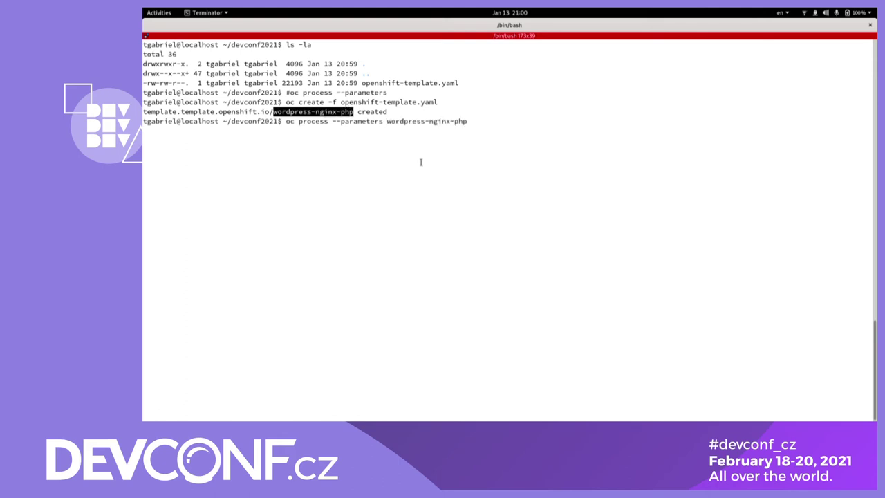
pyautogui.press('Return')
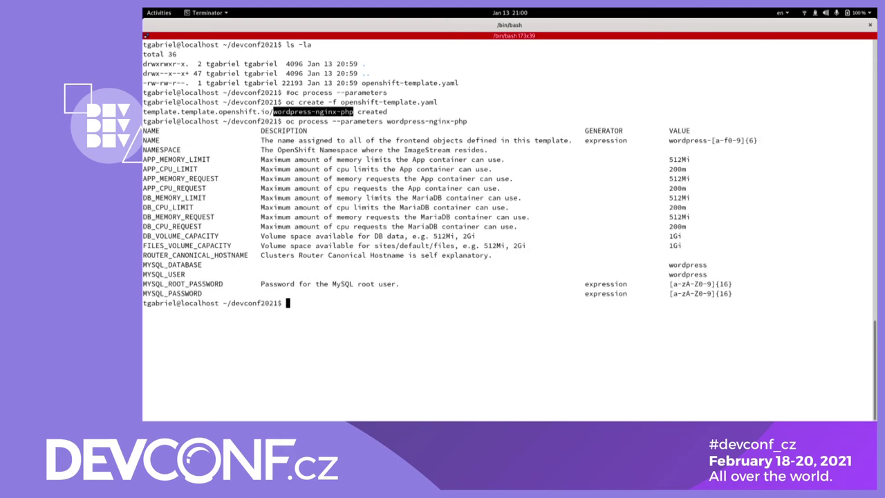
# Review the parameter table, highlighting NAMESPACE, ROUTER_CANONICAL_HOSTNAME and the MySQL database and password parameters.
pyautogui.moveTo(150, 140); pyautogui.dragTo(696, 294)
pyautogui.click(686, 152)
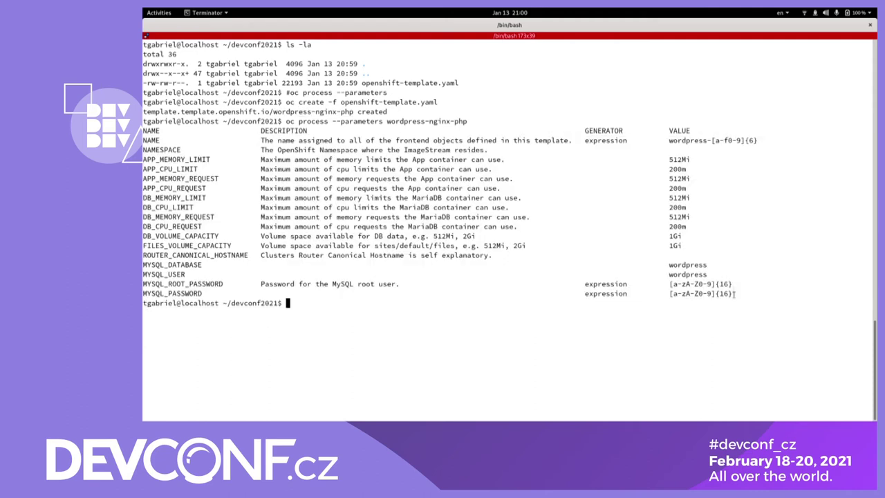
pyautogui.tripleClick(682, 149)
pyautogui.tripleClick(669, 255)
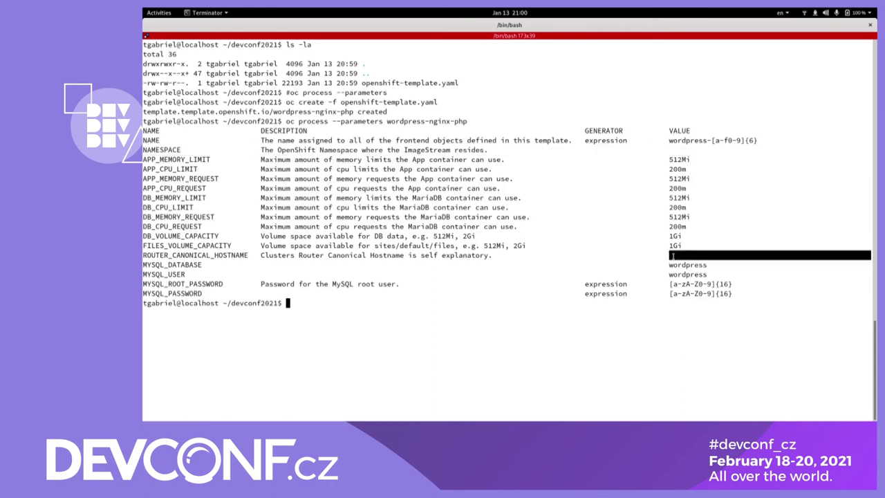
pyautogui.moveTo(178, 150); pyautogui.dragTo(708, 155)
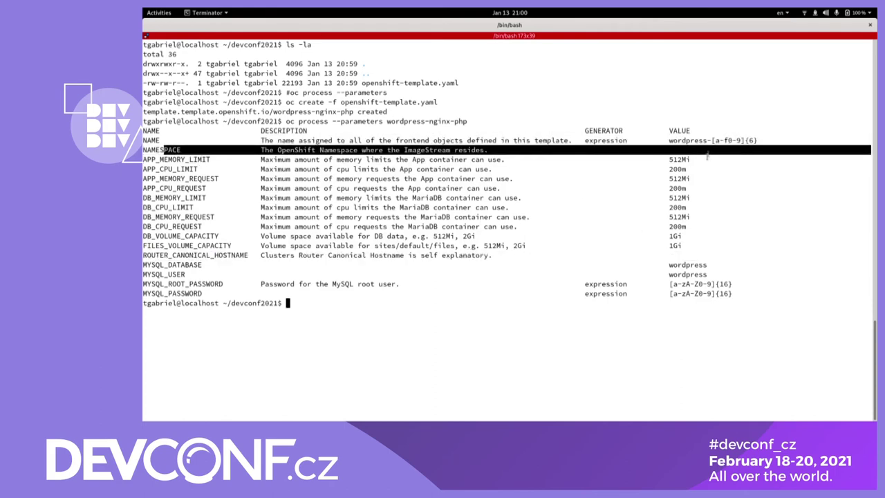
pyautogui.moveTo(214, 255); pyautogui.dragTo(683, 256)
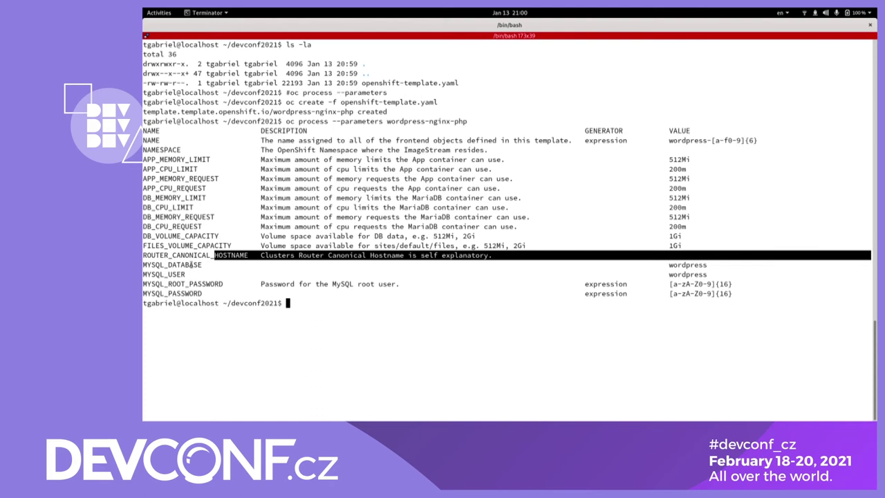
pyautogui.moveTo(192, 264); pyautogui.dragTo(756, 290)
pyautogui.click(755, 290)
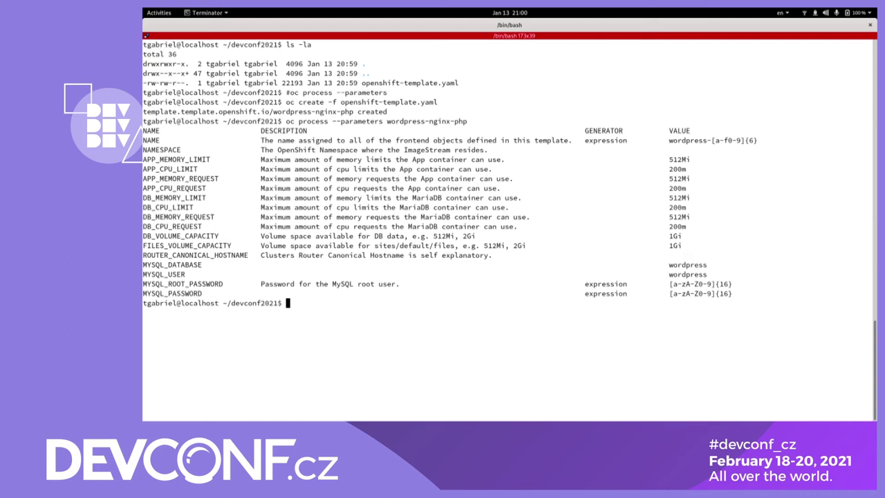
pyautogui.hotkey('alt', 'Tab')
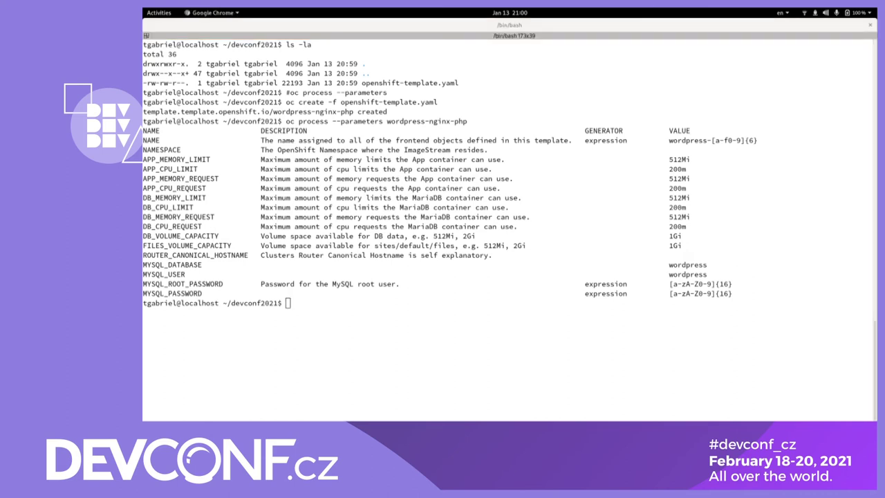
# Run the pasted oc process wordpress-nginx-php command with -p parameters piped into oc create -f -.
pyautogui.hotkey('alt', 'Tab')
pyautogui.hotkey('ctrl', 'shift', 'v')
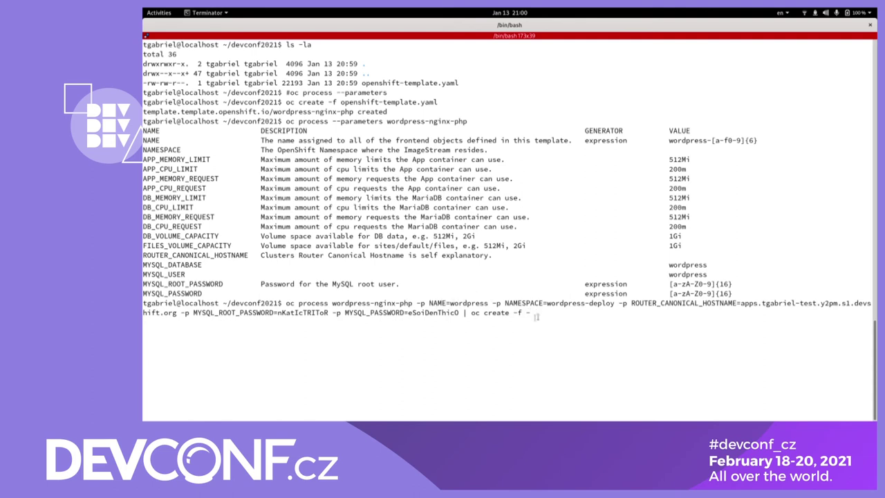
pyautogui.moveTo(647, 306); pyautogui.dragTo(781, 302)
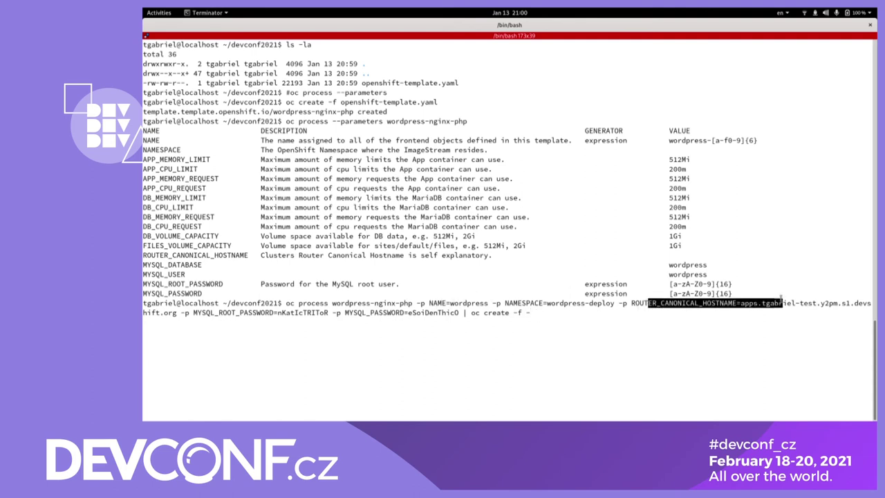
pyautogui.moveTo(194, 312); pyautogui.dragTo(460, 312)
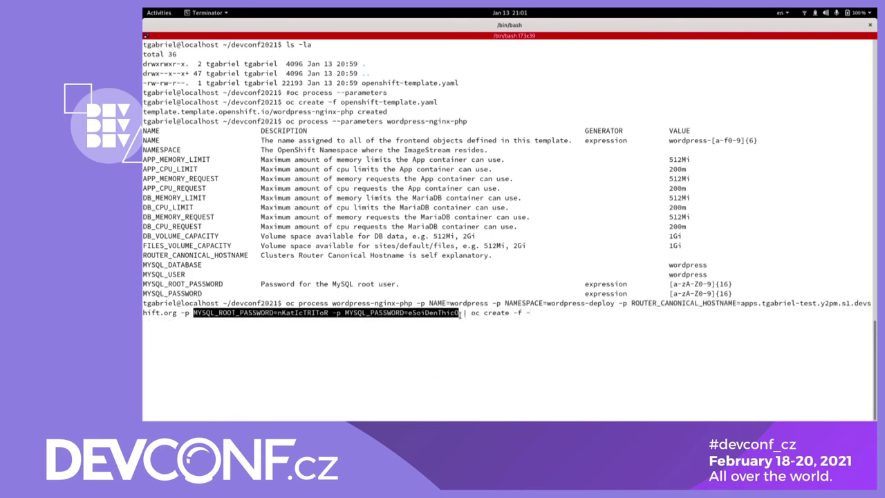
pyautogui.moveTo(285, 303); pyautogui.dragTo(329, 304)
pyautogui.click(362, 329)
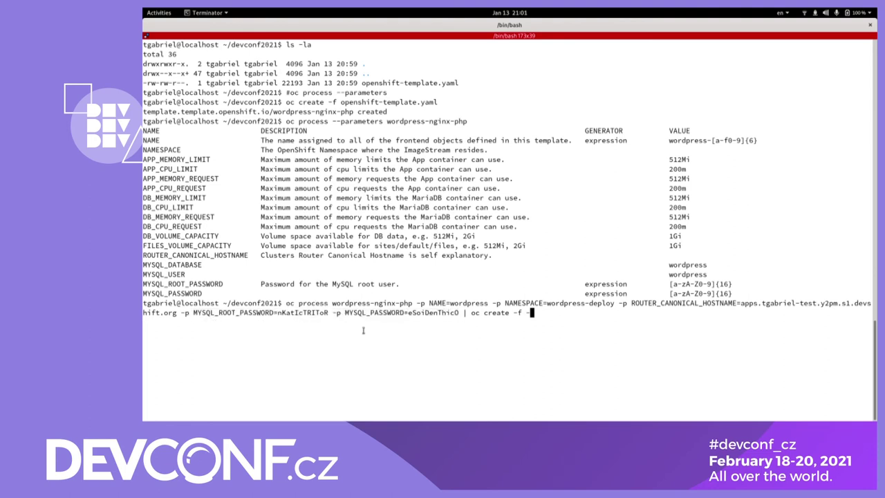
pyautogui.press('Return')
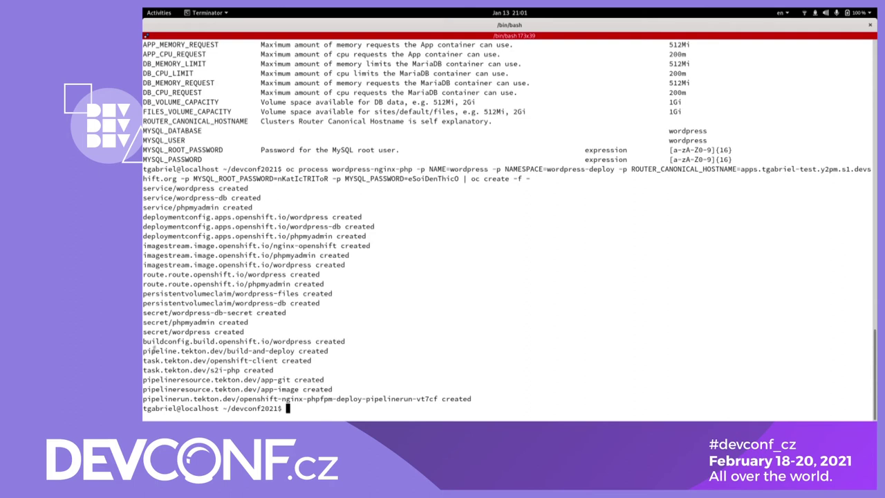
# Review the created Tekton task and pipeline resource lines, then clear the screen.
pyautogui.moveTo(149, 363); pyautogui.dragTo(190, 388)
pyautogui.click(167, 384)
pyautogui.click(192, 386)
pyautogui.hotkey('ctrl', 'l')
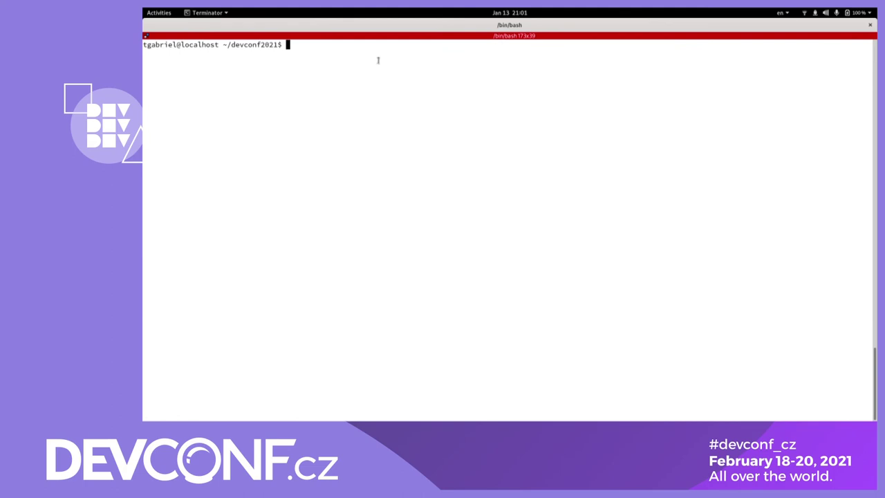
# Run oc get pods and check the wordpress and wordpress-db pods, then clear the screen.
pyautogui.write('oc get pods')
pyautogui.press('Return')
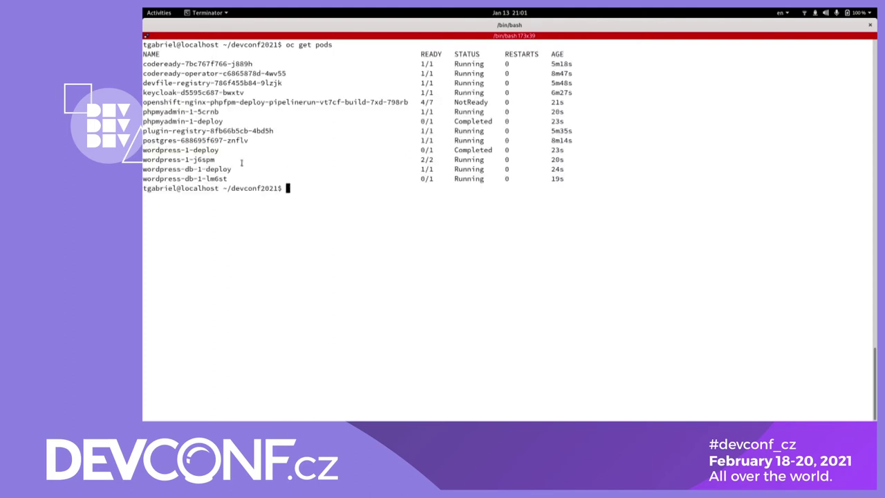
pyautogui.tripleClick(220, 159)
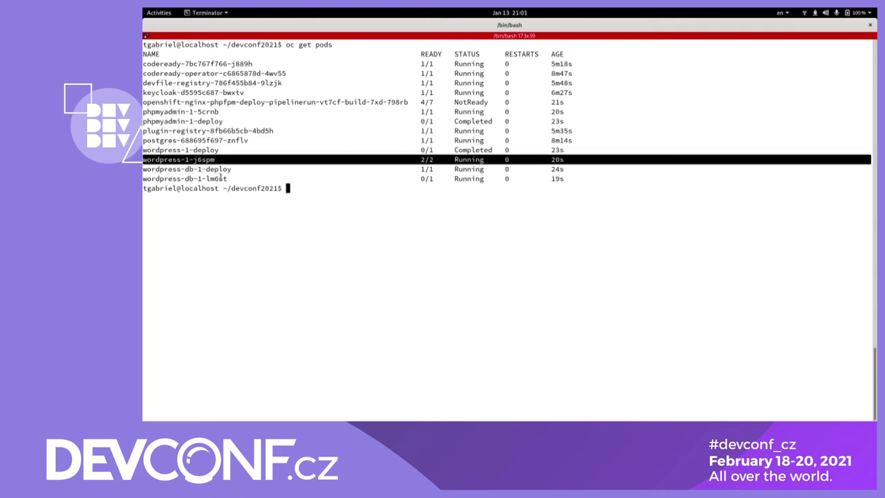
pyautogui.tripleClick(222, 179)
pyautogui.click(361, 228)
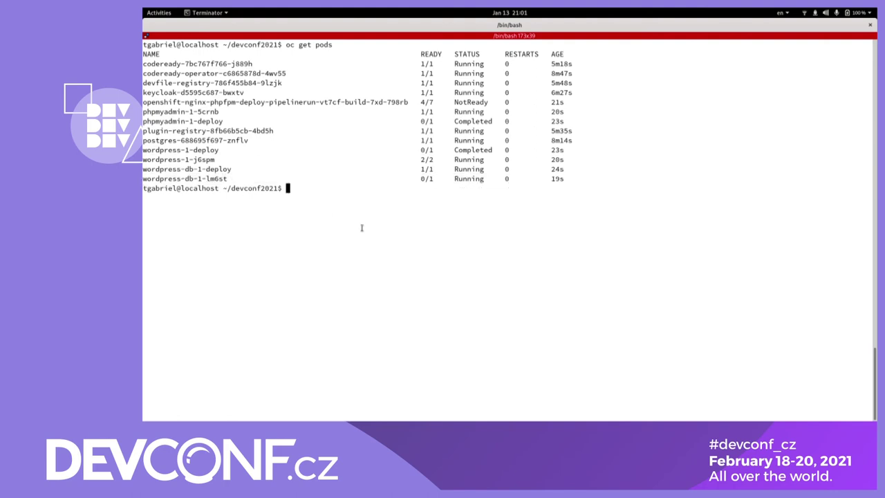
pyautogui.hotkey('ctrl', 'l')
# Run oc get route and copy the wordpress route's host address.
pyautogui.write('oc ge')
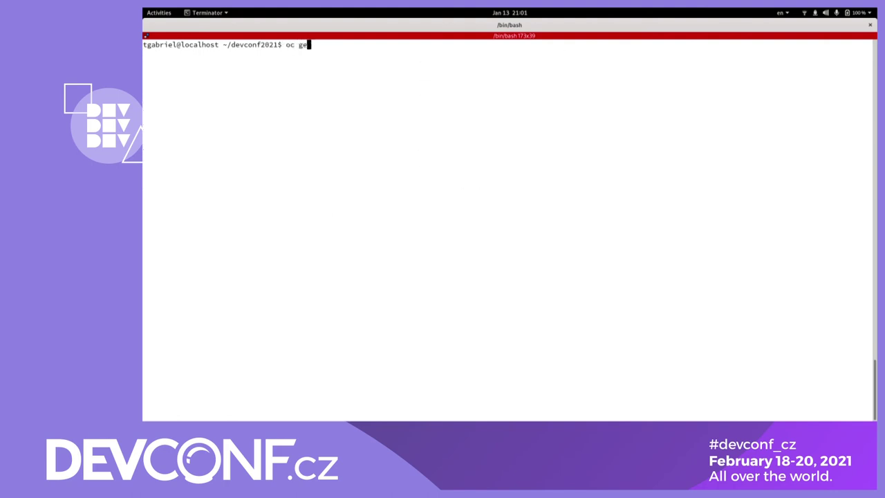
pyautogui.write('t route')
pyautogui.press('Return')
pyautogui.doubleClick(281, 63)
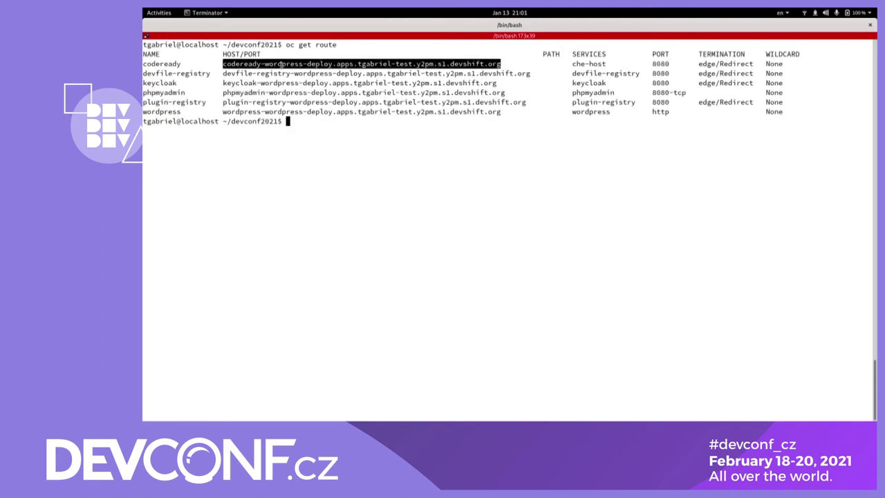
pyautogui.moveTo(165, 111); pyautogui.dragTo(290, 112)
pyautogui.rightClick(291, 110)
pyautogui.click(298, 118)
pyautogui.press('super')
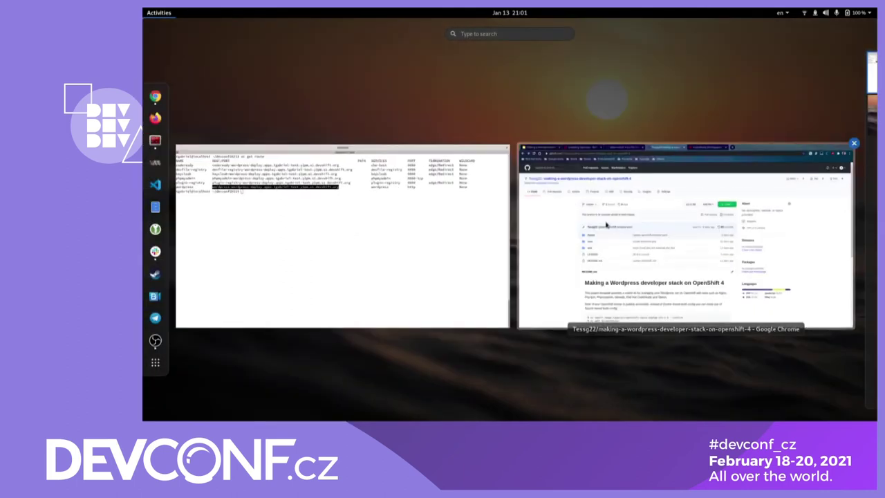
# Load the WordPress site in a new Chrome tab, keep English (United States), and start database setup.
pyautogui.click(547, 212)
pyautogui.click(612, 24)
pyautogui.hotkey('ctrl', 'v')
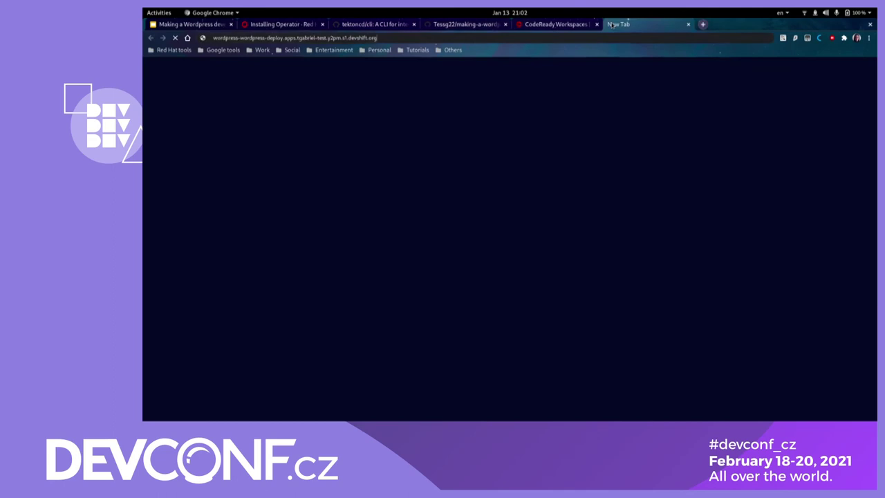
pyautogui.press('Return')
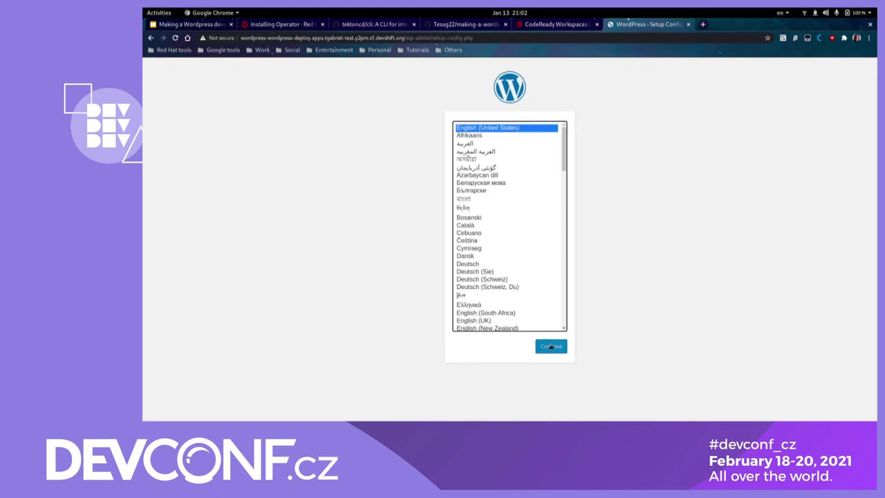
pyautogui.click(551, 346)
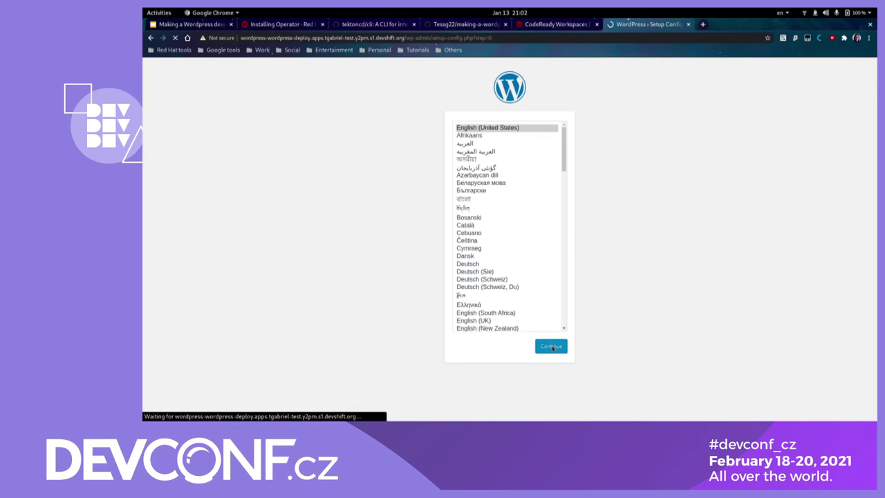
pyautogui.click(398, 268)
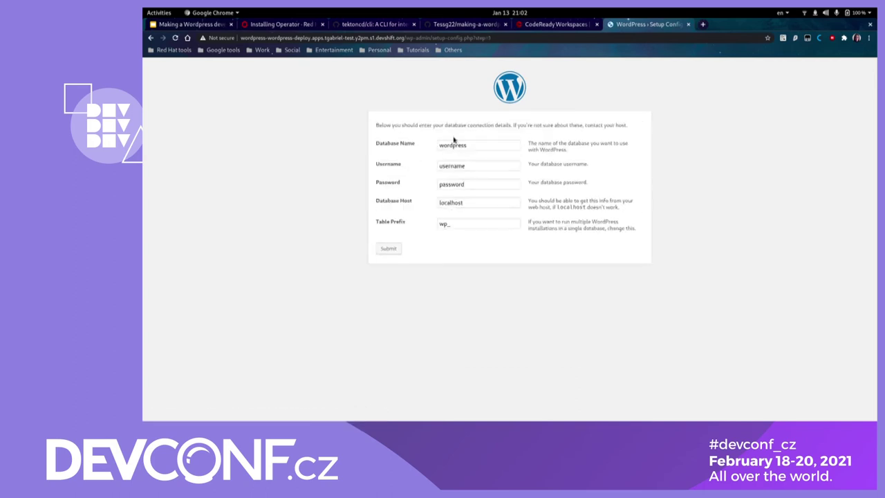
# Enter database user wordpress, the user's password and host wordpress-db, then submit.
pyautogui.doubleClick(454, 144)
pyautogui.hotkey('ctrl', 'c')
pyautogui.press('Tab')
pyautogui.hotkey('ctrl', 'v')
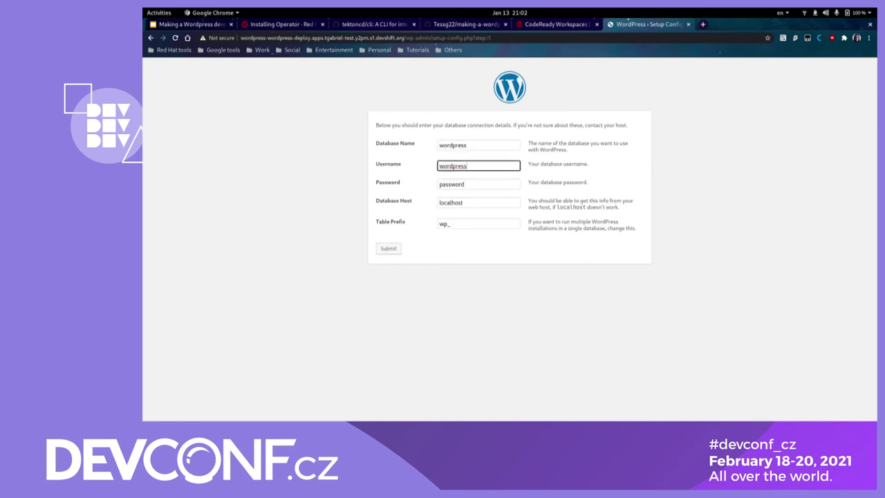
pyautogui.click(468, 184)
pyautogui.hotkey('ctrl', 'a')
pyautogui.hotkey('ctrl', 'v')
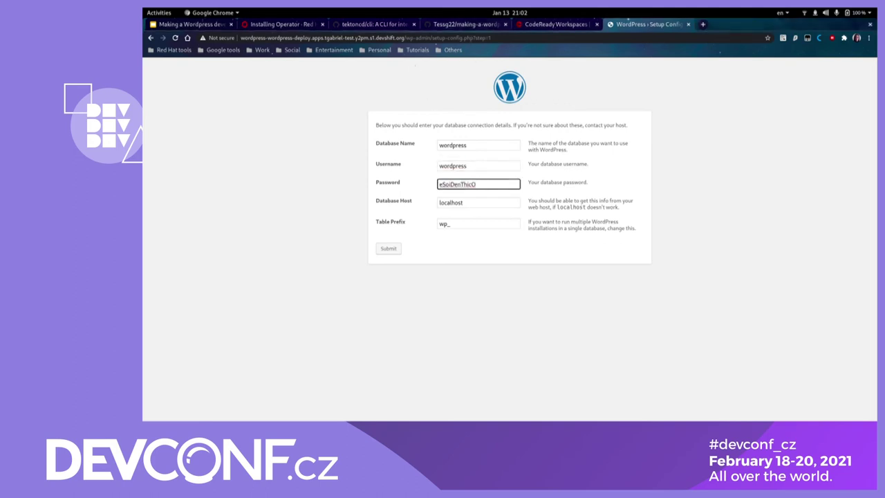
pyautogui.hotkey('alt', 'Tab')
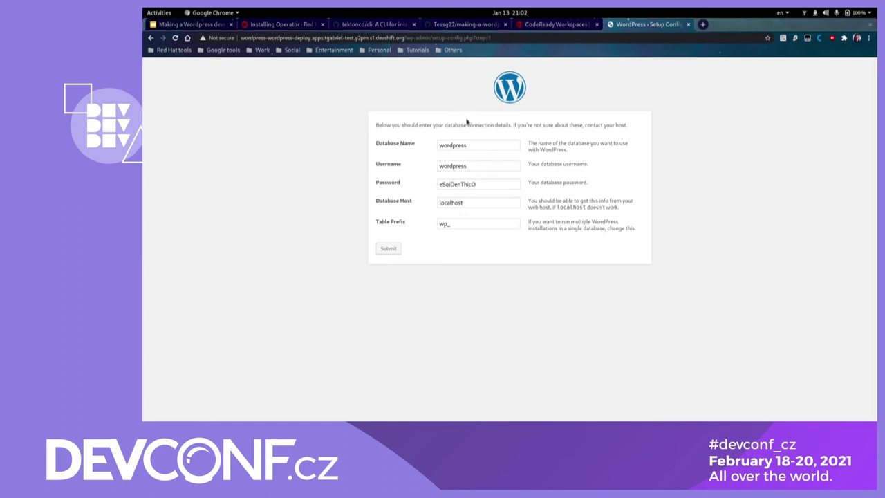
pyautogui.doubleClick(470, 203)
pyautogui.hotkey('ctrl', 'v')
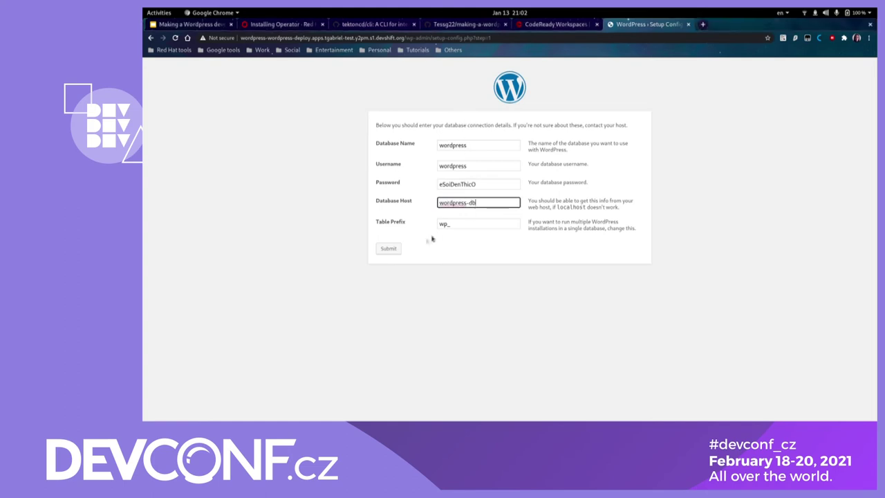
pyautogui.click(384, 247)
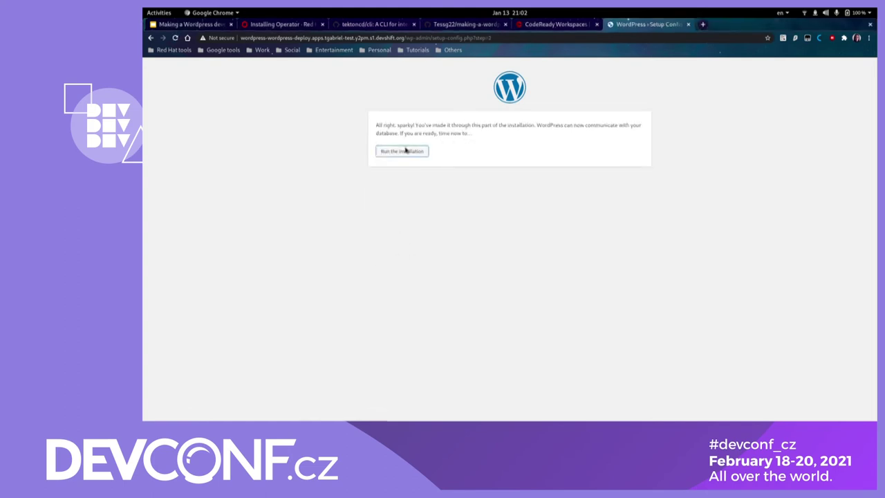
# Install WordPress with site title Devconf 2021, an admin account, and search engines discouraged.
pyautogui.click(402, 150)
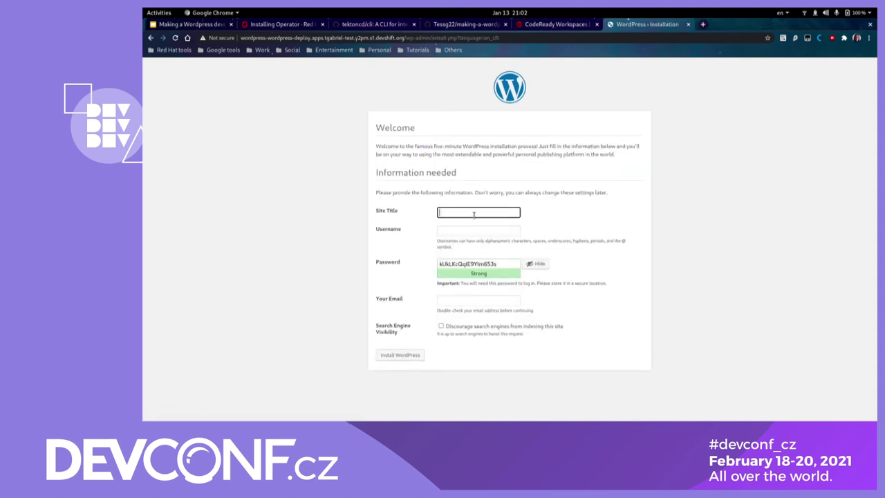
pyautogui.click(473, 215)
pyautogui.click(477, 228)
pyautogui.click(477, 232)
pyautogui.write('tgabriel')
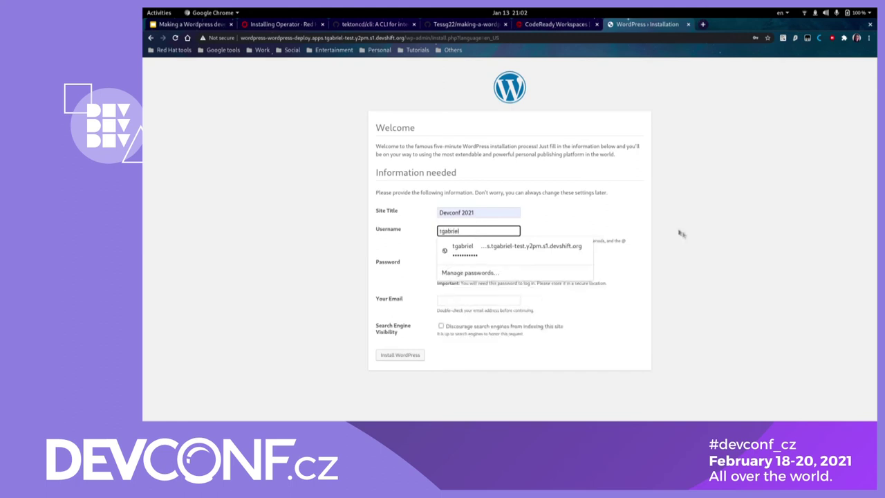
pyautogui.click(573, 233)
pyautogui.doubleClick(513, 264)
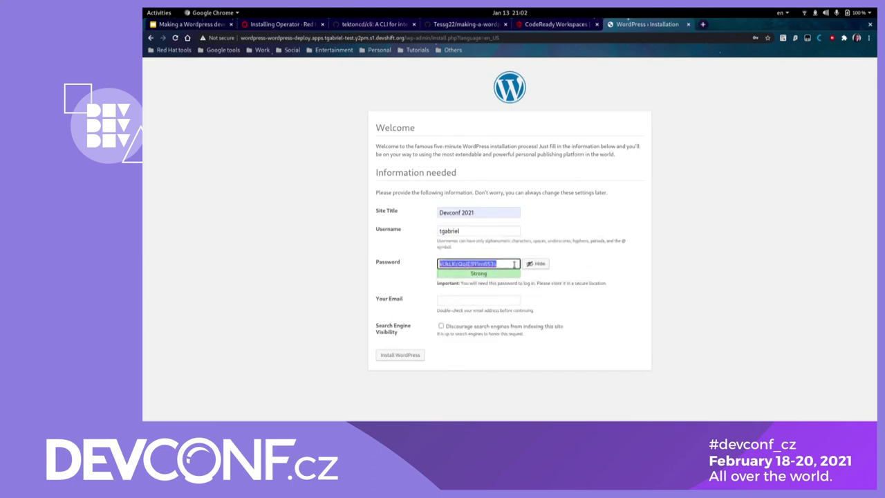
pyautogui.click(504, 300)
pyautogui.click(501, 318)
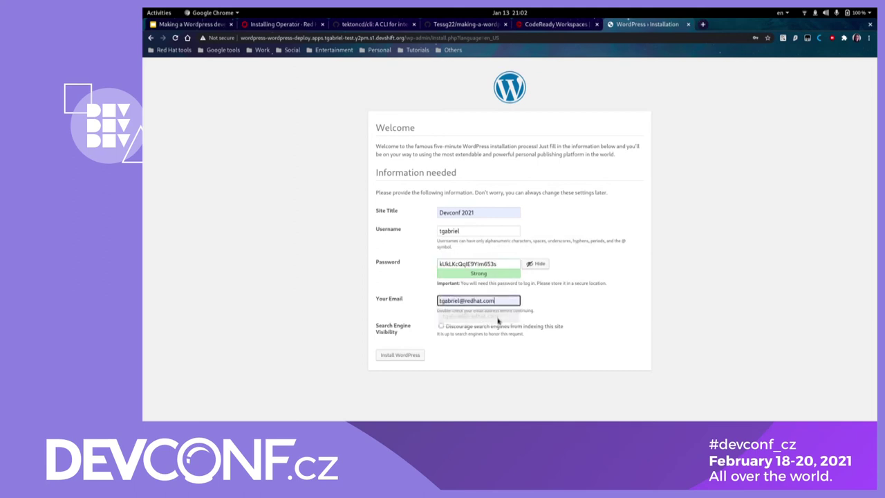
pyautogui.click(441, 325)
pyautogui.click(391, 357)
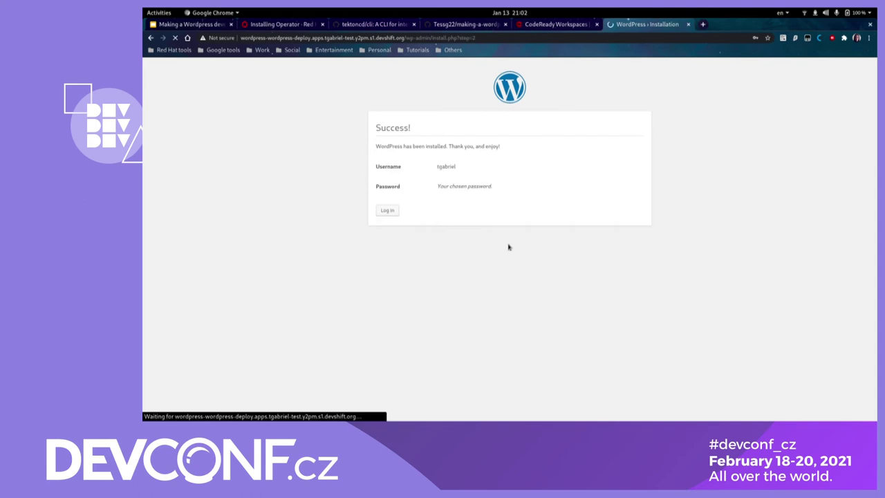
# Log in with the new admin username and saved password.
pyautogui.click(387, 210)
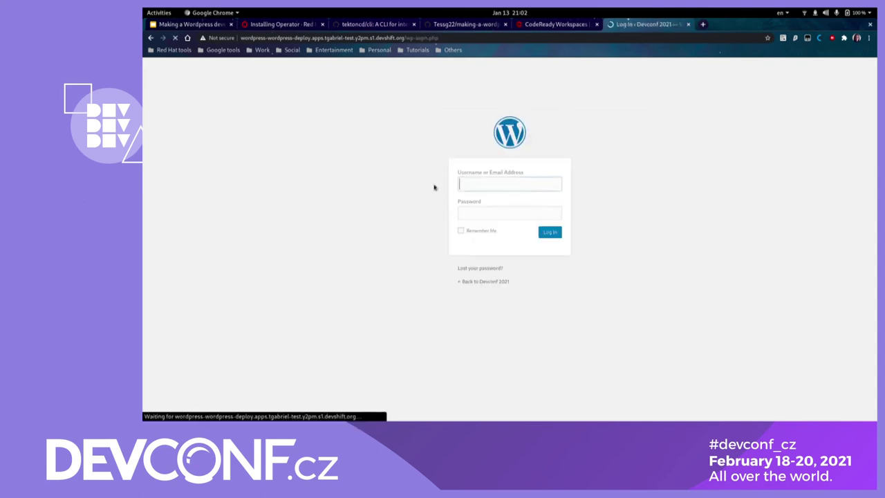
pyautogui.click(466, 183)
pyautogui.write('tgabriel')
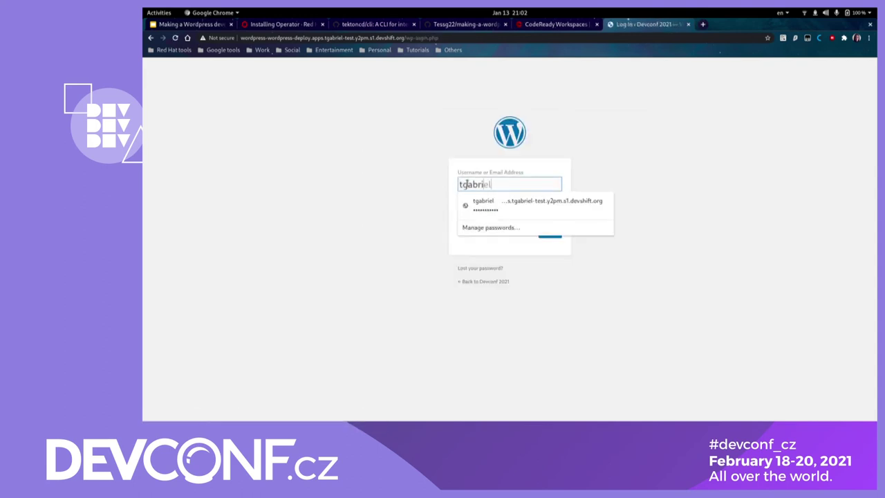
pyautogui.press('Tab')
pyautogui.hotkey('ctrl', 'v')
pyautogui.press('Return')
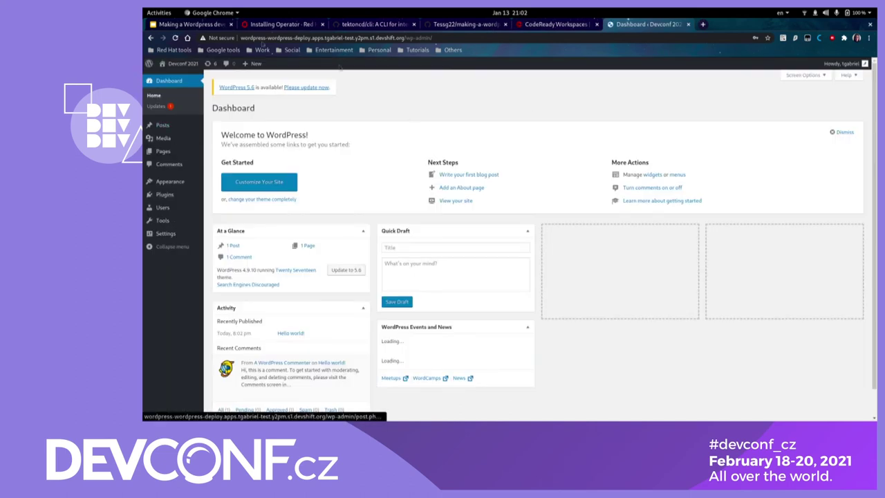
# Visit the live Devconf 2021 front page, then switch to the CodeReady Workspaces tab.
pyautogui.click(182, 64)
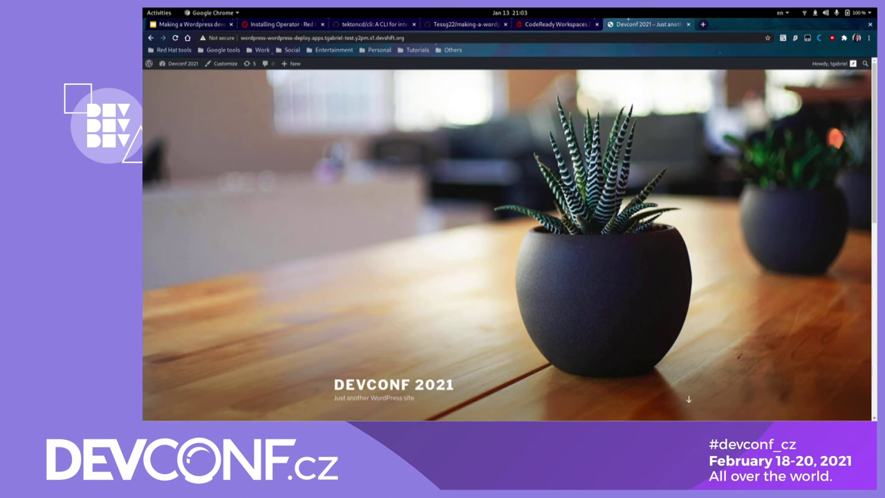
pyautogui.click(557, 26)
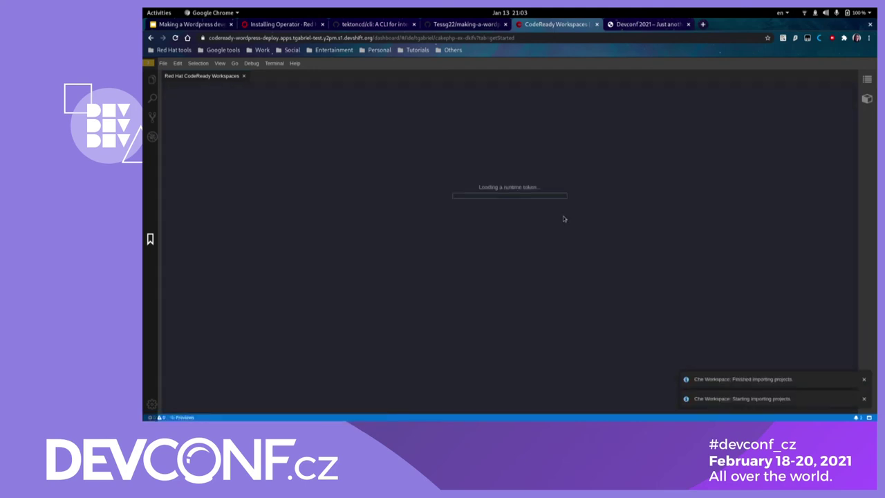
# Switch to the Terminator window and clear the old route listing.
pyautogui.press('super')
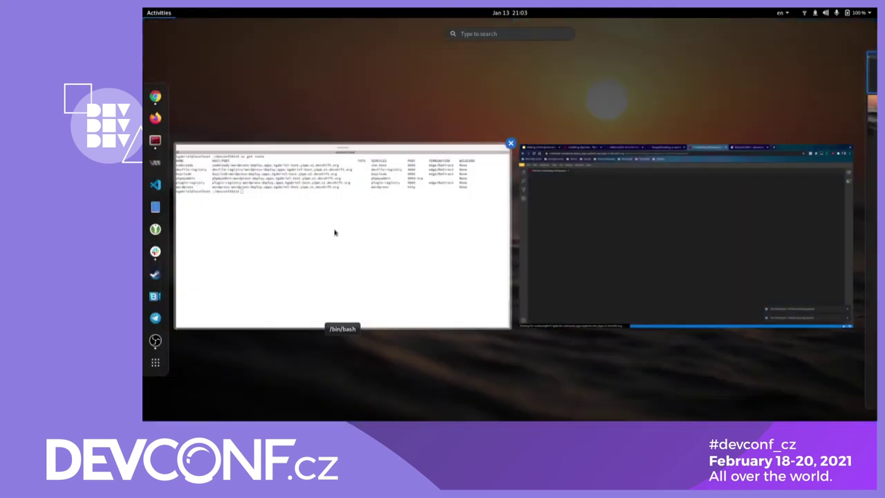
pyautogui.click(315, 227)
pyautogui.hotkey('ctrl', 'l')
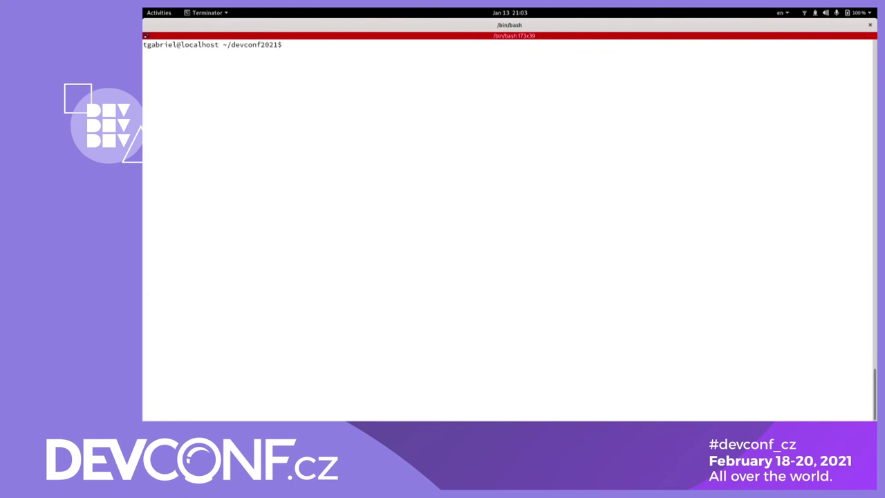
pyautogui.hotkey('alt', 'Tab')
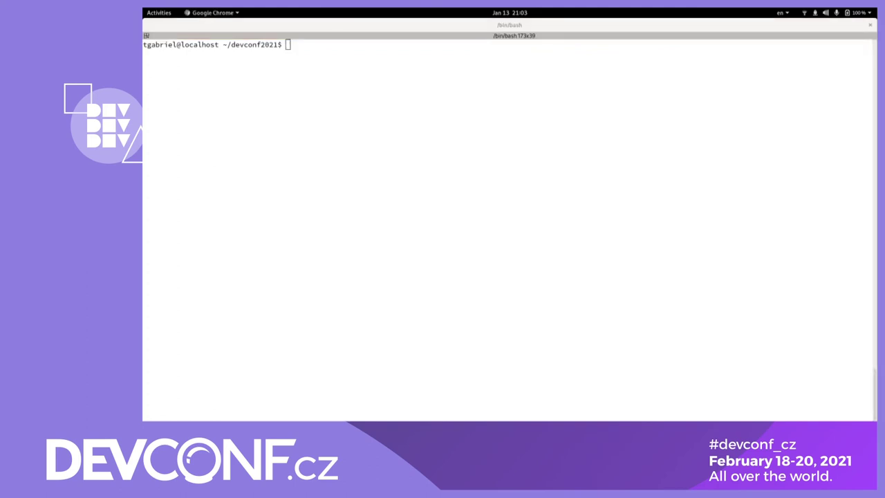
pyautogui.click(387, 208)
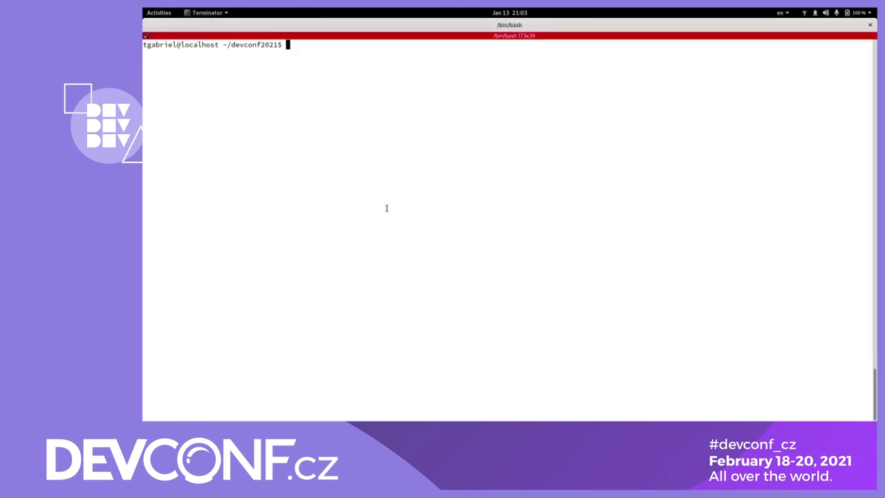
# Run tkn resource ls and point out the app-git resource and its repository URL.
pyautogui.write('tkn resouc')
pyautogui.write('ce ls')
pyautogui.press('Return')
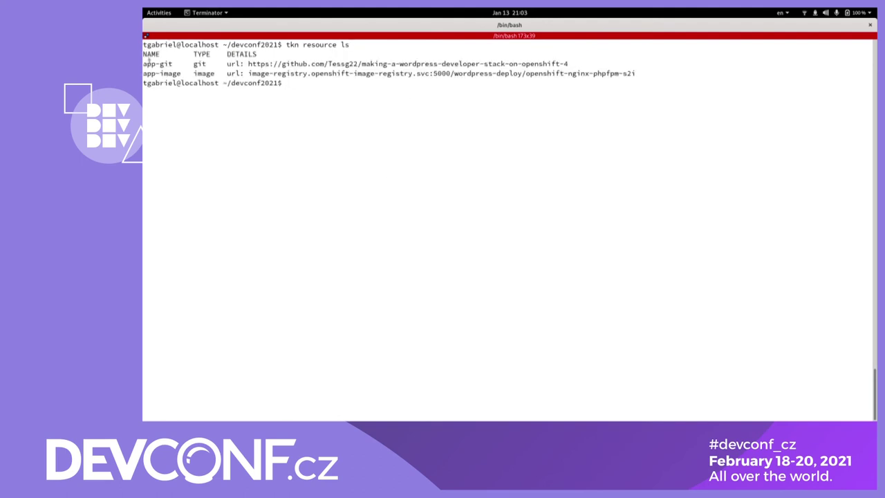
pyautogui.moveTo(144, 63); pyautogui.dragTo(283, 83)
pyautogui.click(161, 73)
pyautogui.doubleClick(408, 64)
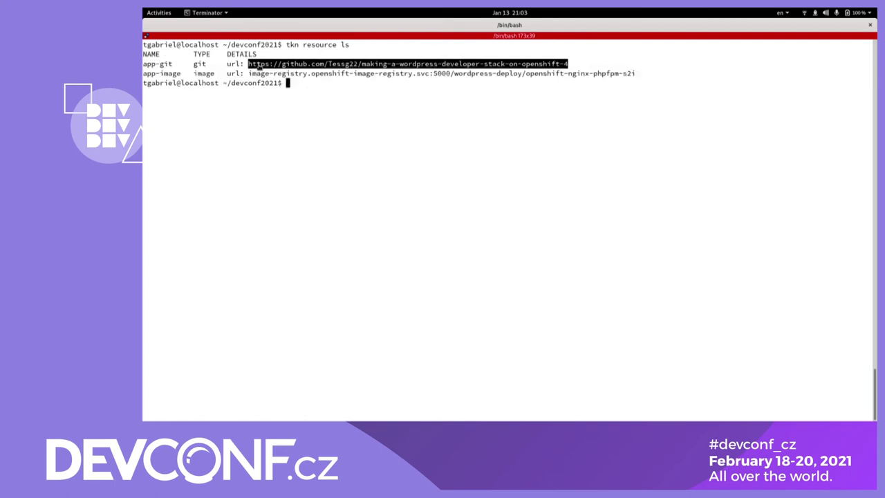
pyautogui.click(608, 60)
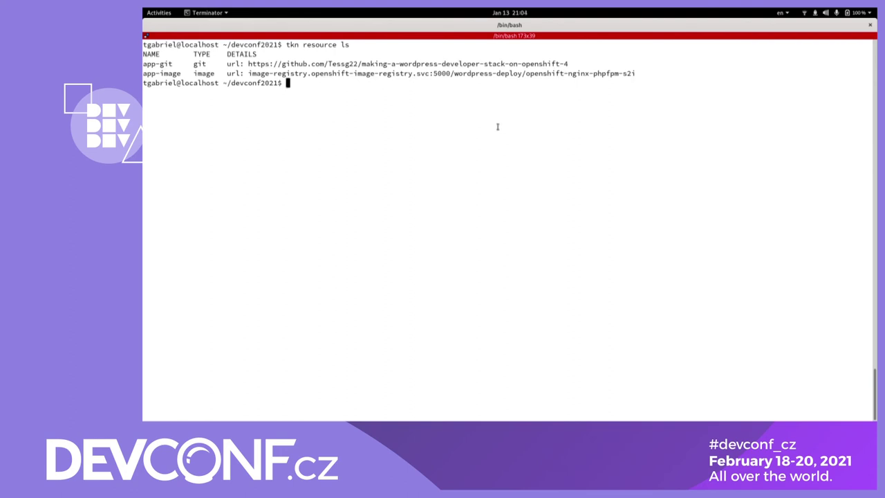
# Run tkn task ls, pointing out the openshift-client and s2i-php tasks.
pyautogui.write('tkn task ls')
pyautogui.press('Return')
pyautogui.moveTo(222, 101); pyautogui.dragTo(232, 101)
pyautogui.doubleClick(163, 112)
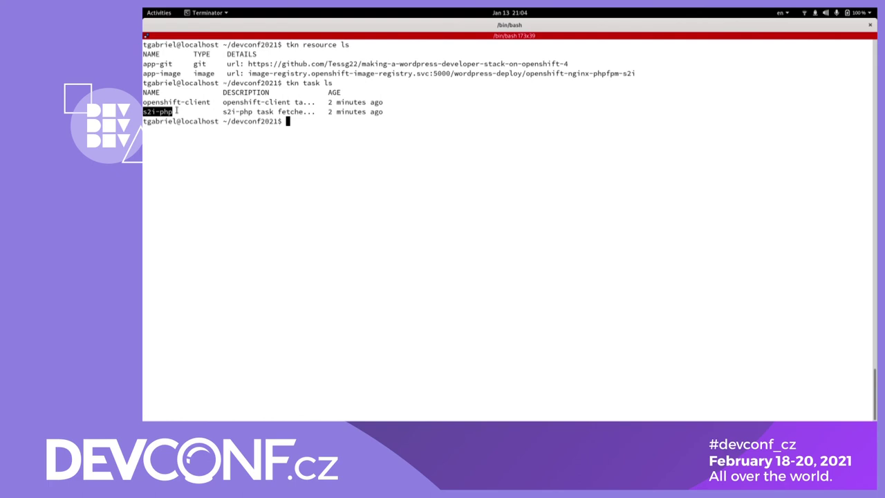
pyautogui.click(177, 111)
# Run tkn pipeline ls and highlight build-and-deploy with its Succeeded last run.
pyautogui.write('t')
pyautogui.write('kn pipeline ls')
pyautogui.press('Return')
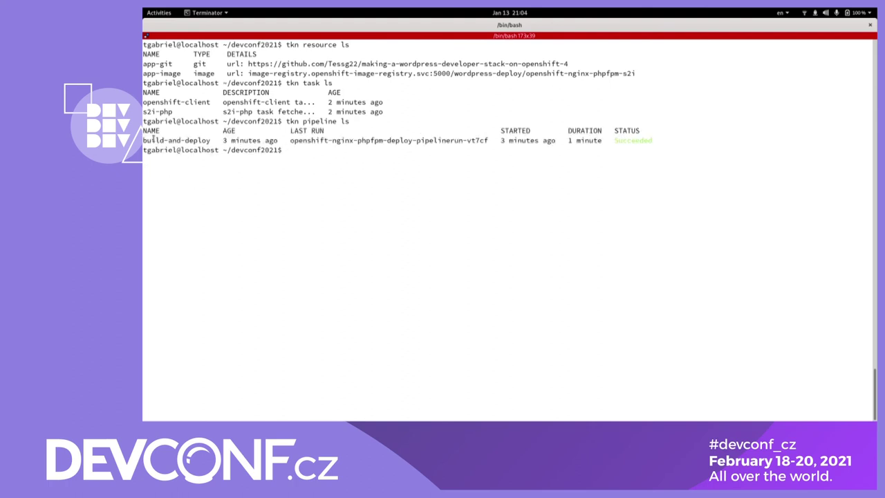
pyautogui.moveTo(155, 139); pyautogui.dragTo(269, 141)
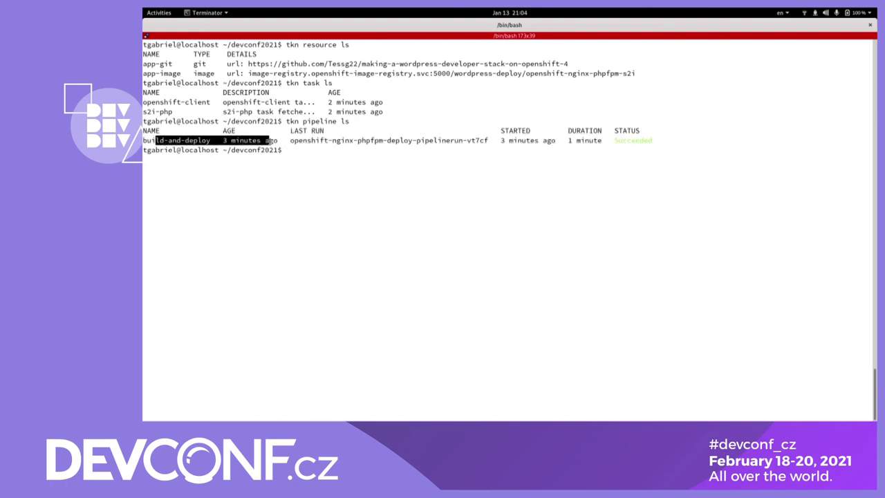
pyautogui.tripleClick(269, 141)
pyautogui.doubleClick(641, 140)
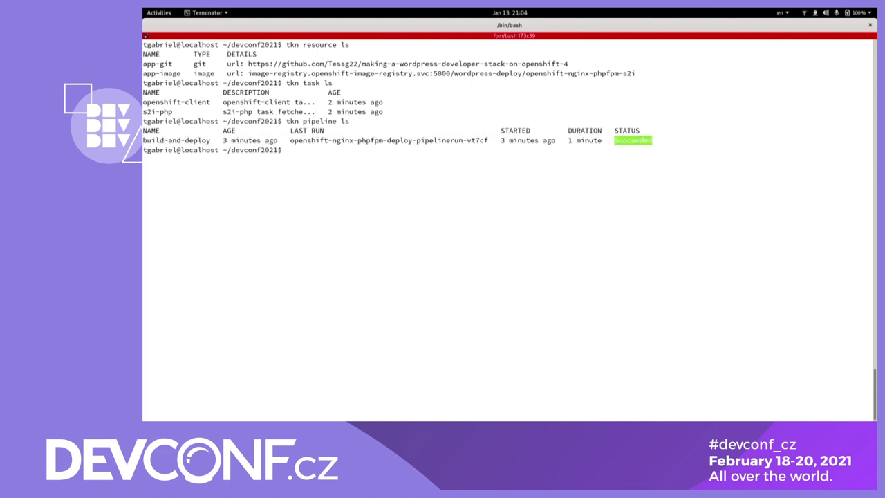
pyautogui.click(407, 198)
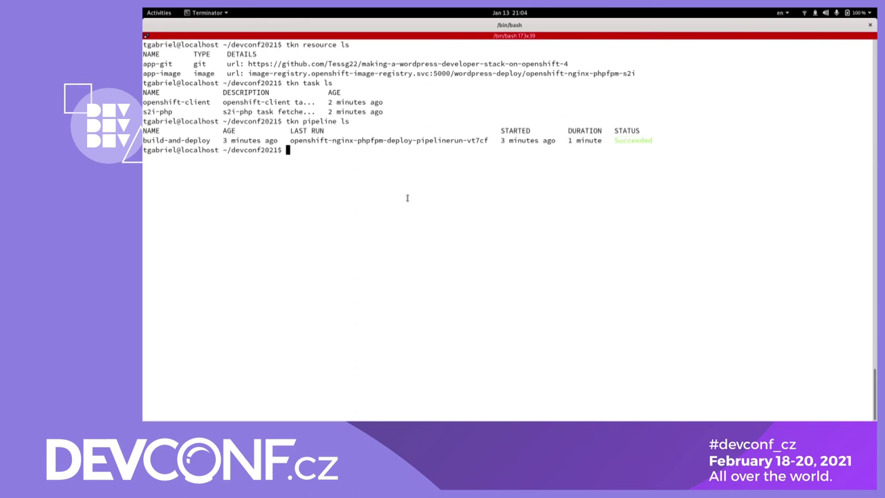
# Follow the logs with tkn pipeline logs -f and highlight the passing PHPUnit results.
pyautogui.write('tkn pipeline logs -f')
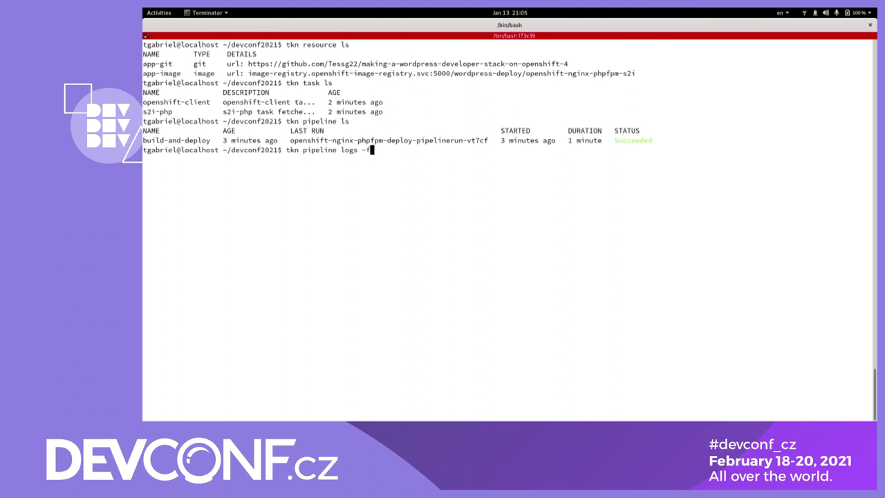
pyautogui.press('Return')
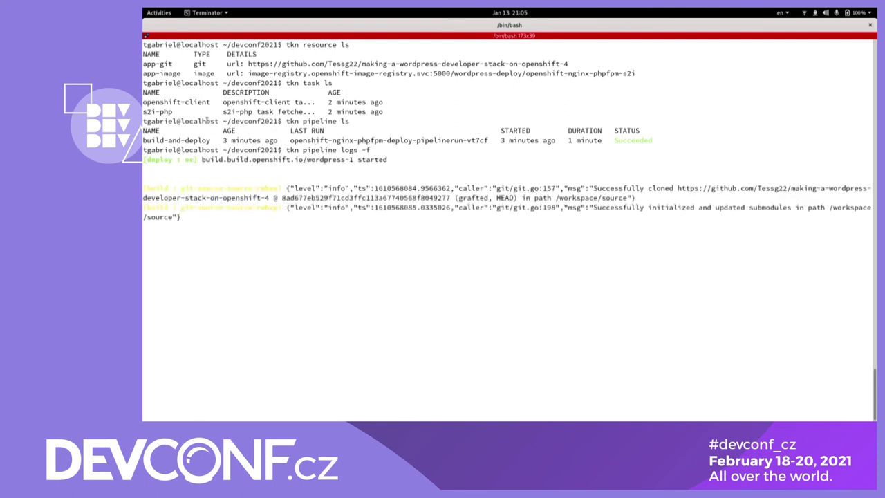
pyautogui.scroll(15, 200, 111)
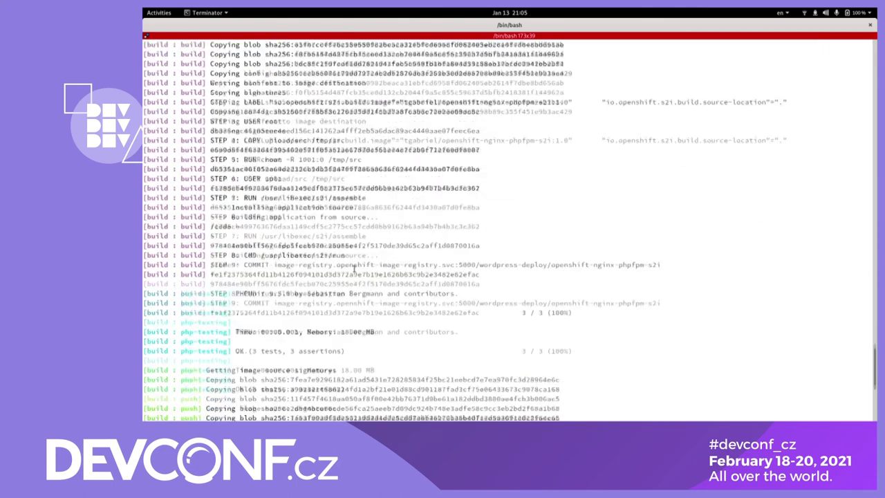
pyautogui.scroll(3, 262, 97)
pyautogui.moveTo(158, 112); pyautogui.dragTo(386, 167)
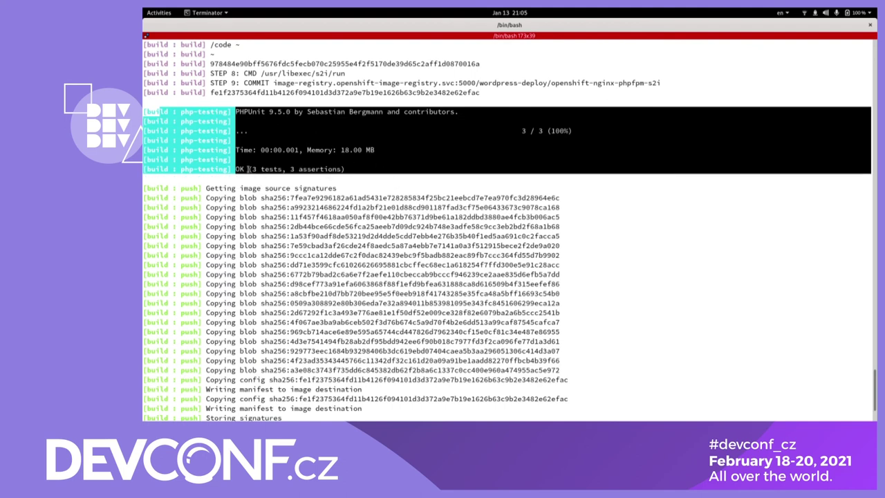
# Scroll back to the wordpress-1 build started line, then clear the terminal.
pyautogui.scroll(20, 248, 168)
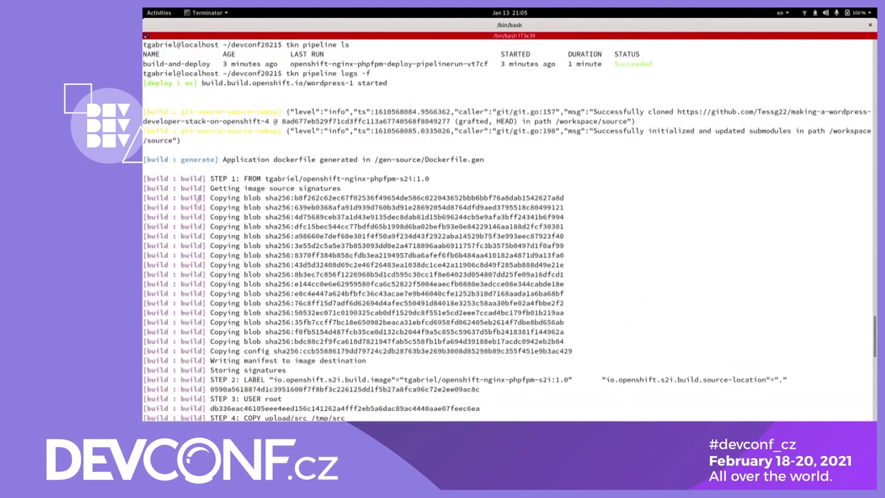
pyautogui.scroll(4, 199, 199)
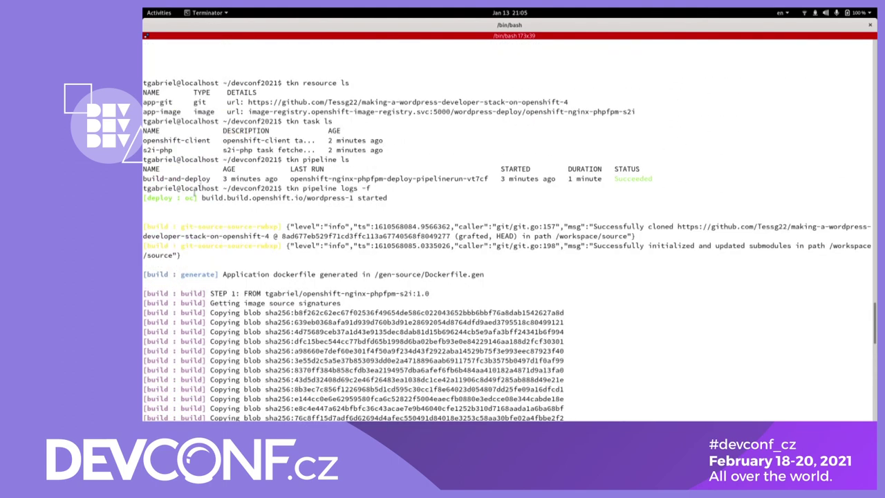
pyautogui.moveTo(184, 198); pyautogui.dragTo(386, 196)
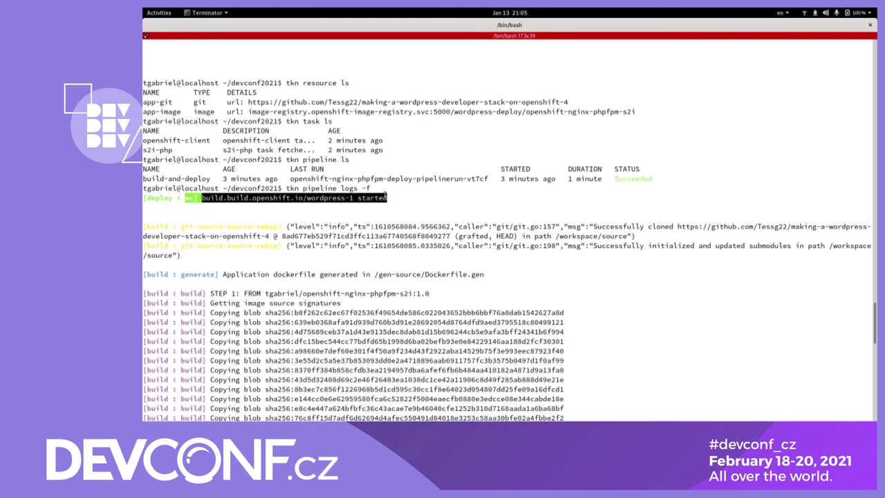
pyautogui.click(426, 199)
pyautogui.hotkey('ctrl', 'l')
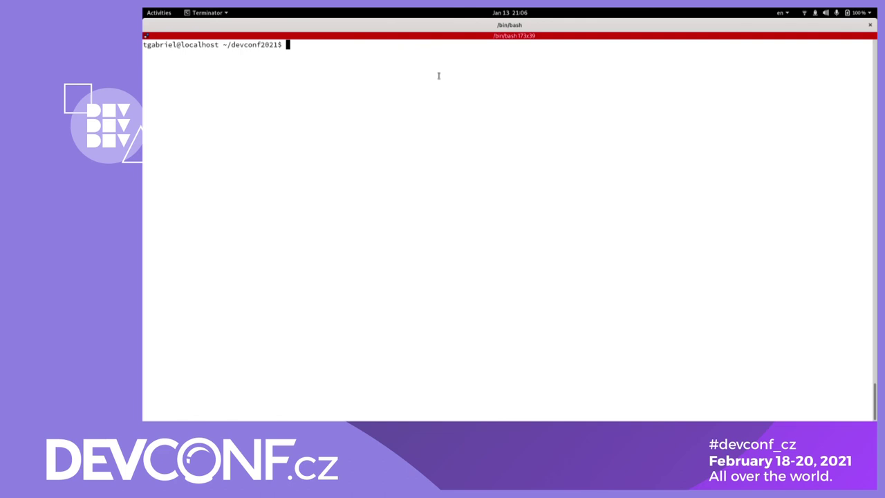
# List the pods and open an oc rsh shell in the wordpress-db pod.
pyautogui.write('oc get pods')
pyautogui.press('Return')
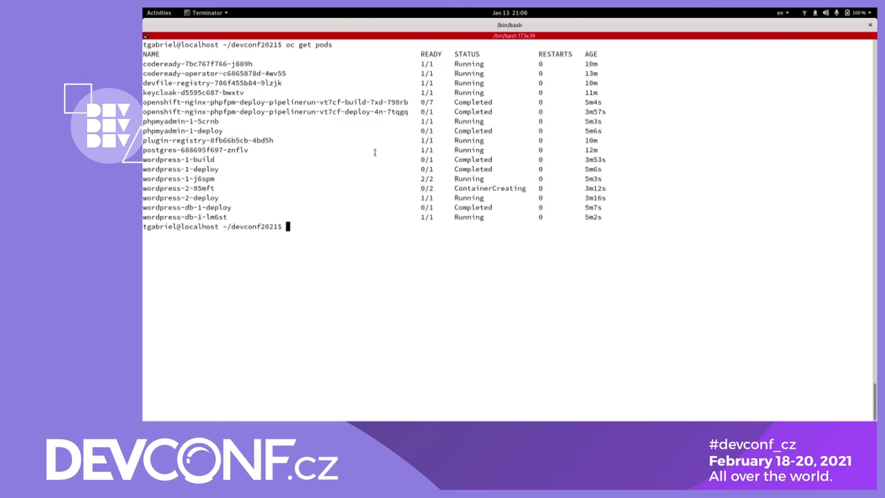
pyautogui.write('oc rsh')
pyautogui.doubleClick(205, 217)
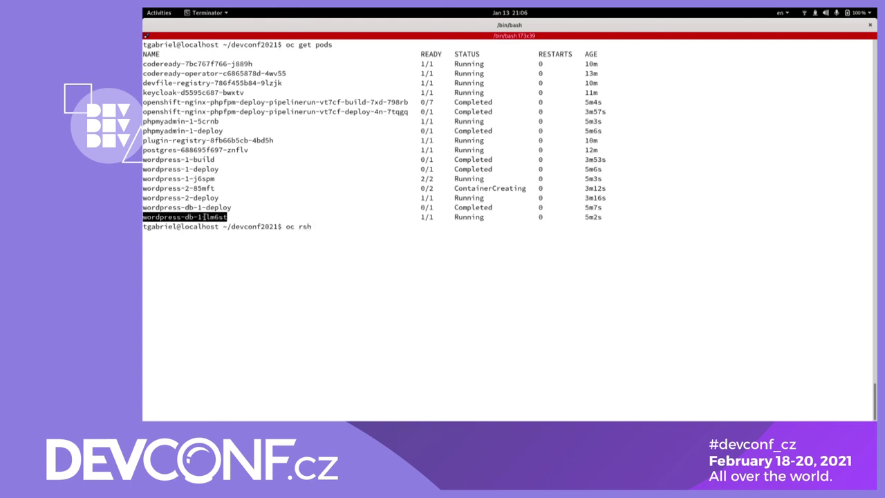
pyautogui.middleClick(204, 217)
pyautogui.click(414, 231)
pyautogui.press('Return')
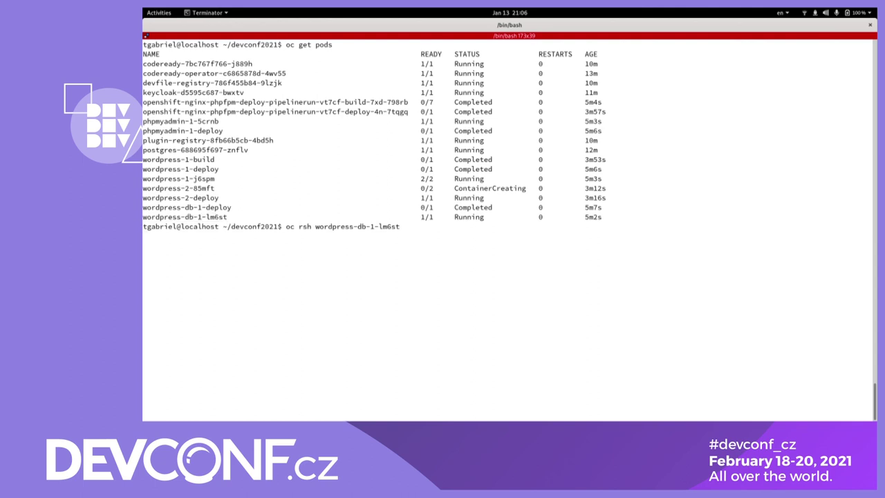
# Download database_backup.sql inside the pod with the pasted curl -O command.
pyautogui.hotkey('alt', 'Tab')
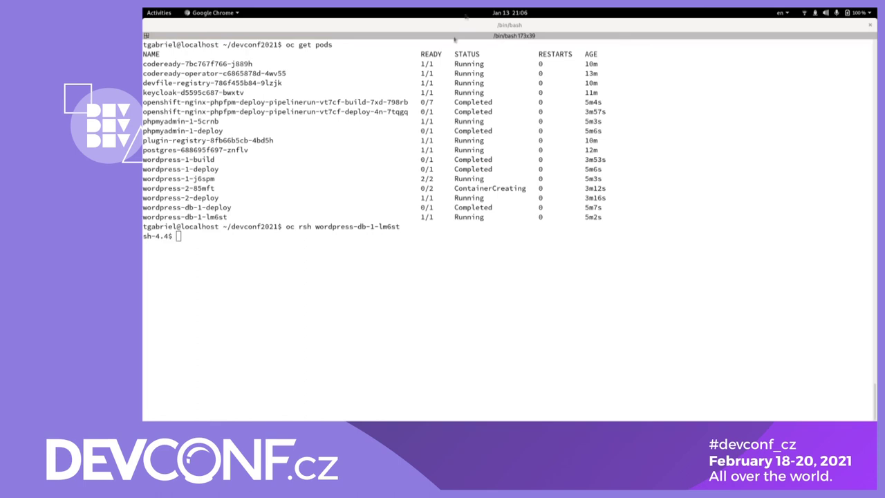
pyautogui.click(388, 248)
pyautogui.write('curl -O https://raw.githubusercontent.com/Tessg22/making-a-wordpress-developer-stack-on-openshift-4/master/deploy/database_backup.sql')
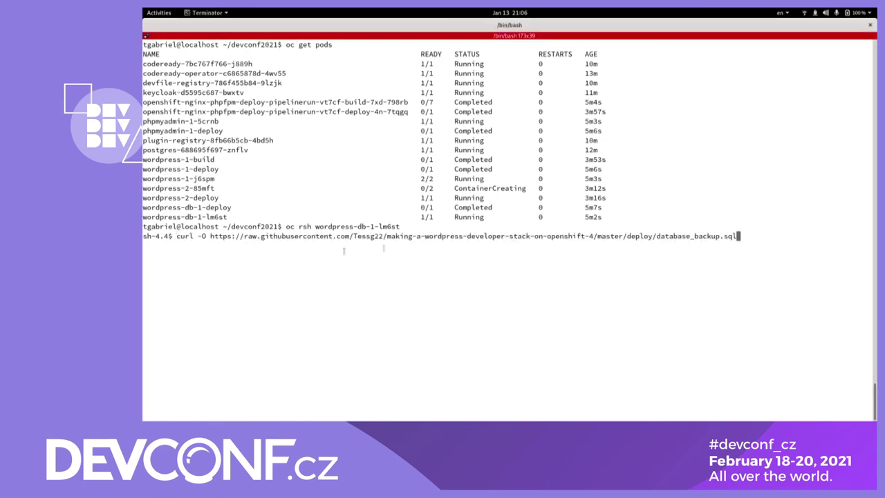
pyautogui.moveTo(176, 236); pyautogui.dragTo(195, 236)
pyautogui.tripleClick(195, 236)
pyautogui.click(275, 280)
pyautogui.press('Return')
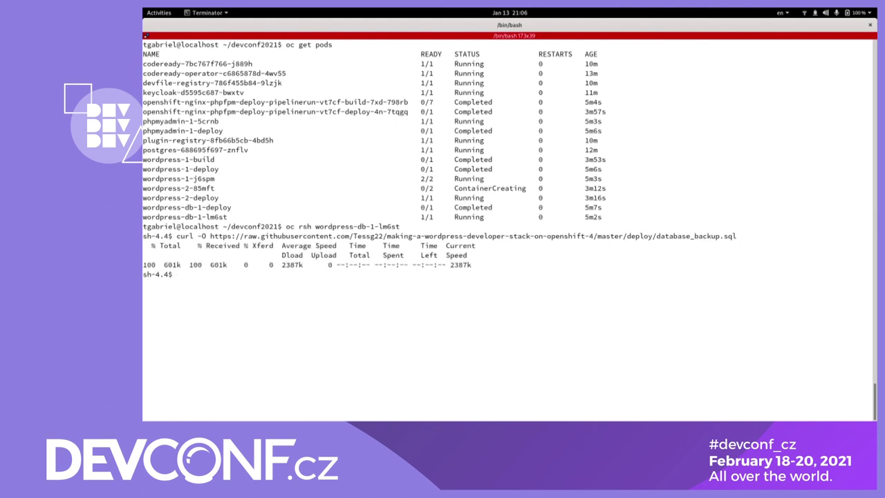
# Import database_backup.sql into the wordpress database as root, then exit the pod and clear.
pyautogui.write('mysql -h 127.0.0.1.')
pyautogui.press('BackSpace')
pyautogui.write('-u root -')
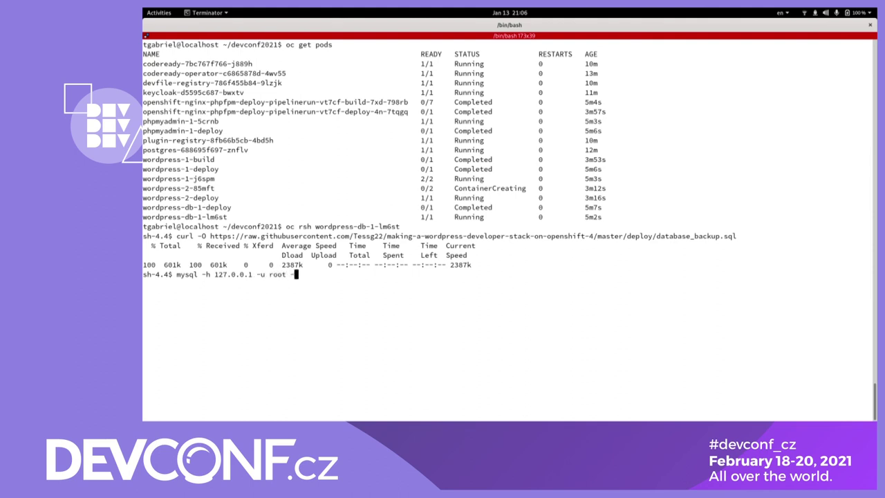
pyautogui.write('D wordpress < dat')
pyautogui.press('Tab')
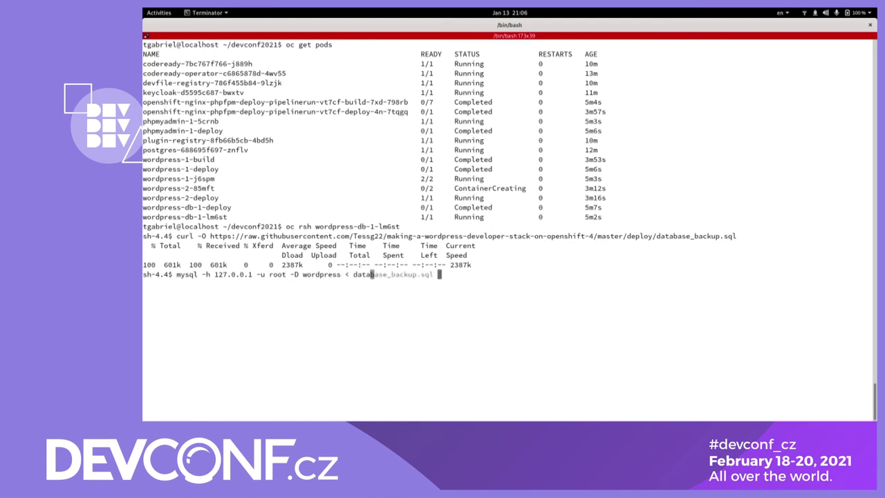
pyautogui.press('Return')
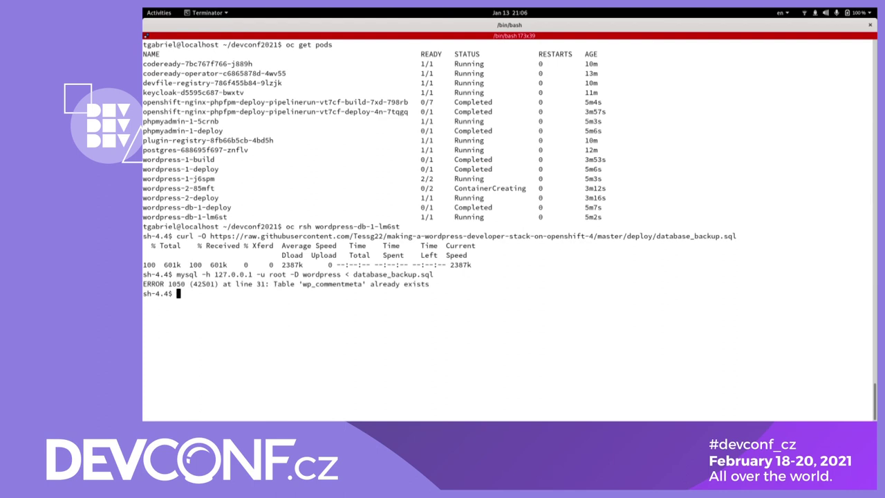
pyautogui.hotkey('ctrl', 'd')
pyautogui.hotkey('ctrl', 'l')
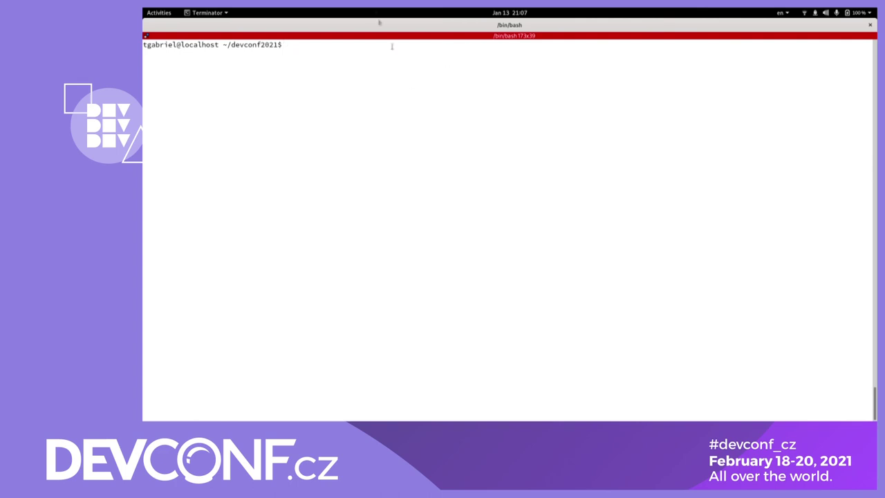
# Return to the OpenShift console and open Networking > Routes.
pyautogui.press('super')
pyautogui.click(692, 228)
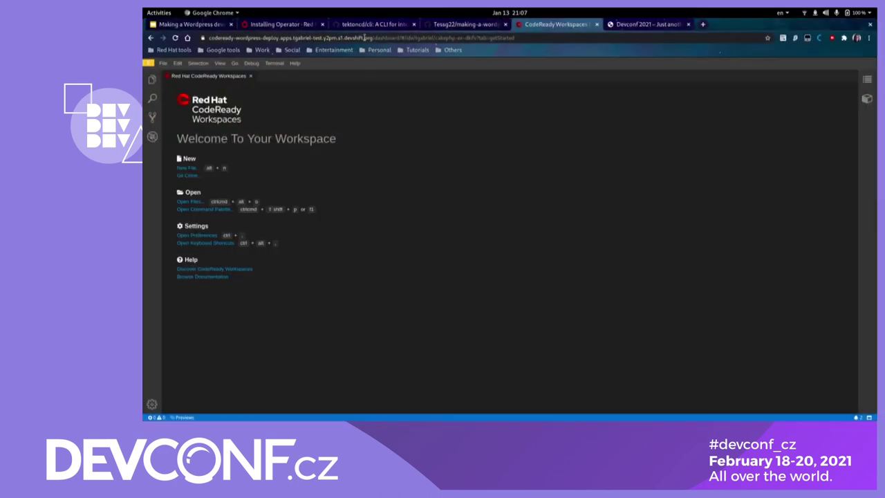
pyautogui.click(290, 25)
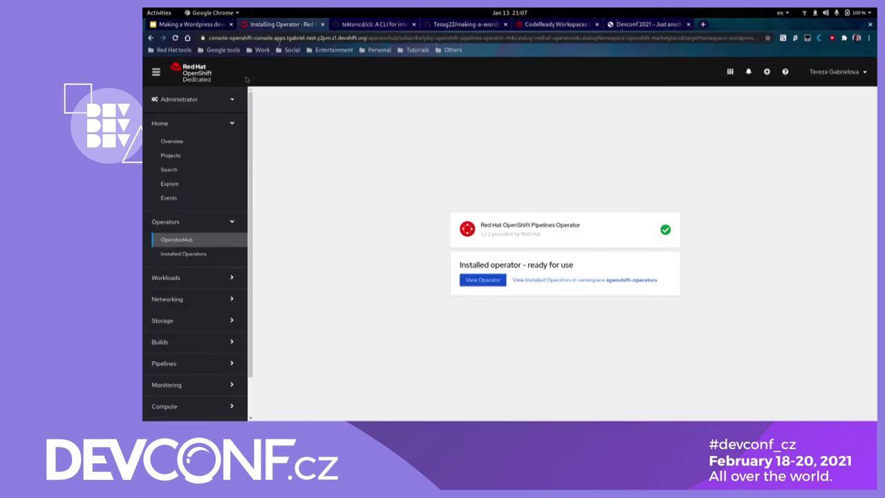
pyautogui.click(182, 221)
pyautogui.click(160, 123)
pyautogui.click(167, 188)
pyautogui.click(169, 219)
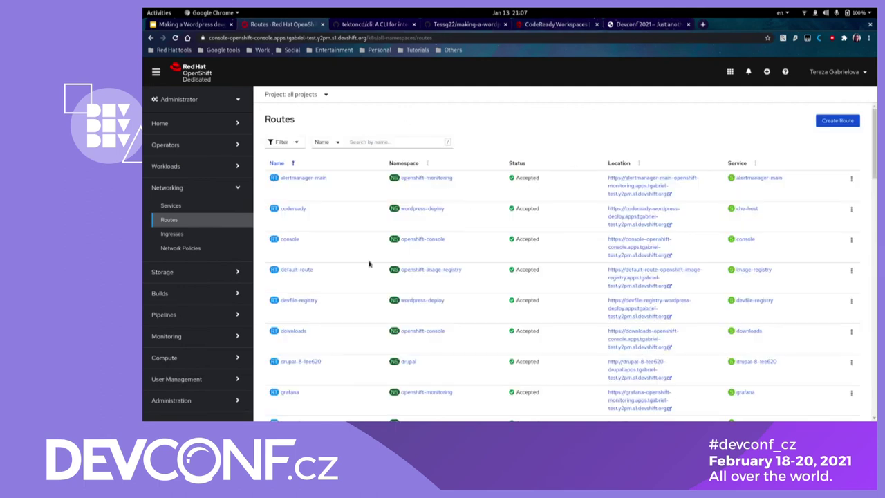
# Filter routes to the wordpress-deploy project and open the phpmyadmin route in a new tab.
pyautogui.click(313, 94)
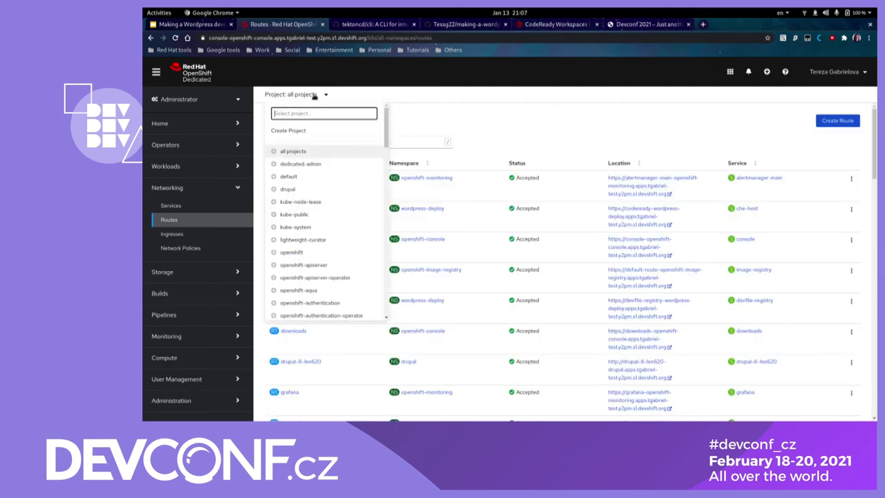
pyautogui.write('wordpr')
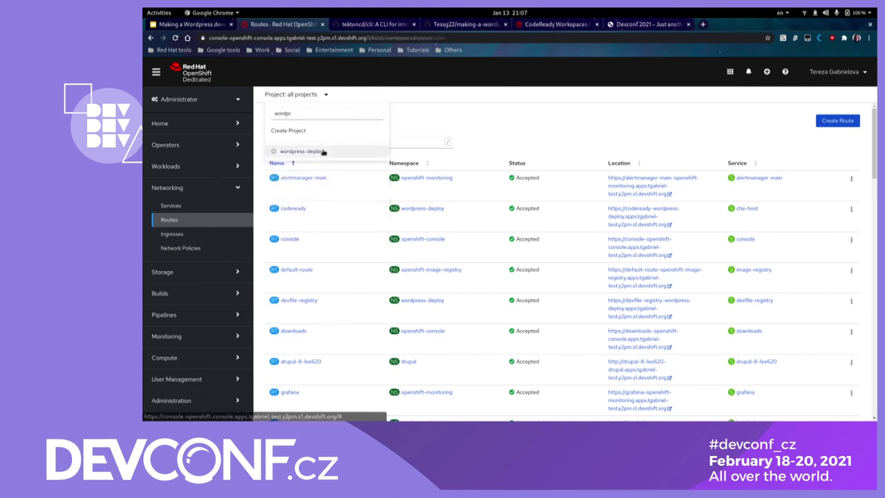
pyautogui.click(323, 152)
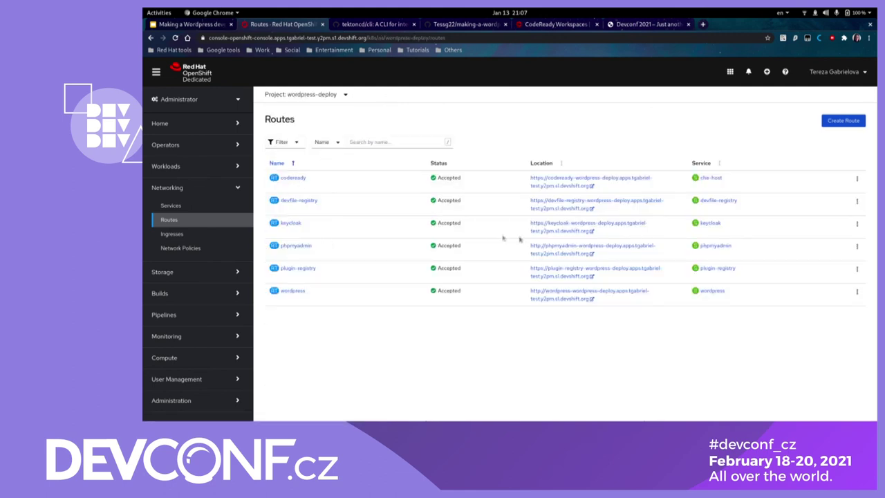
pyautogui.middleClick(533, 246)
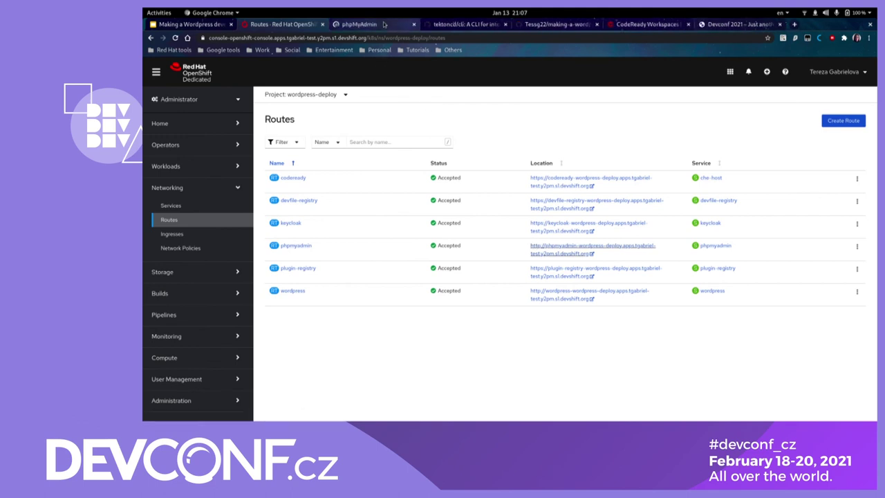
pyautogui.click(373, 25)
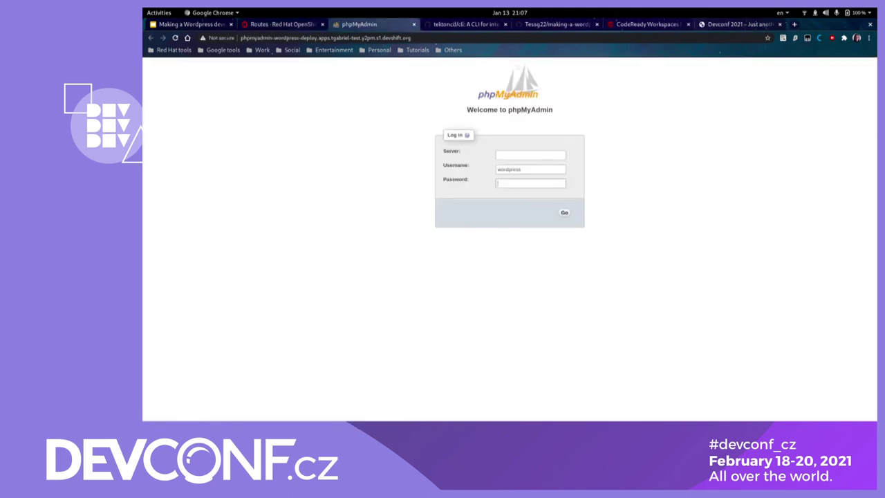
# Log in to phpMyAdmin on server wordpress-db using the saved credentials.
pyautogui.click(498, 155)
pyautogui.click(513, 172)
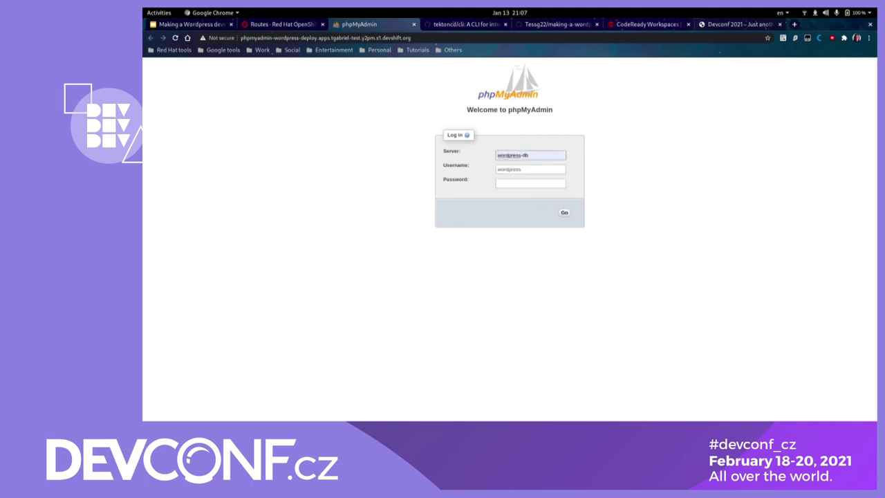
pyautogui.click(538, 183)
pyautogui.click(556, 197)
pyautogui.click(565, 212)
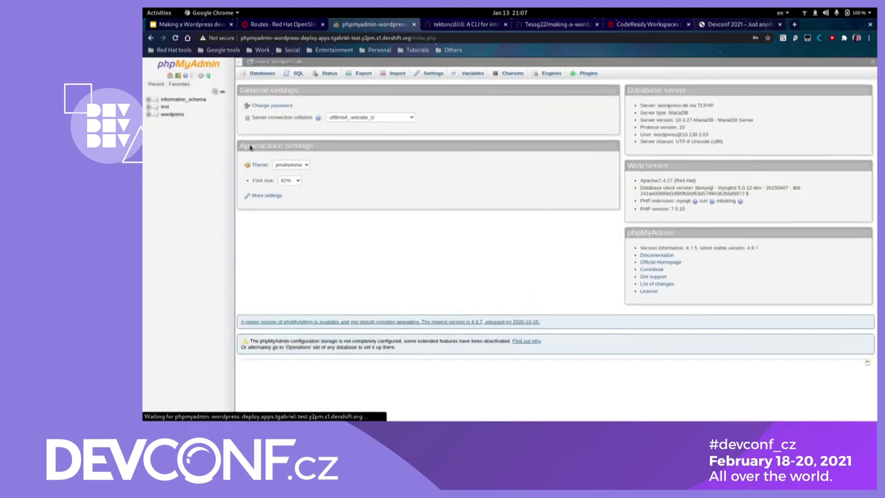
# Browse the wordpress database's wp_options table, then return to the OpenShift Routes tab.
pyautogui.click(170, 114)
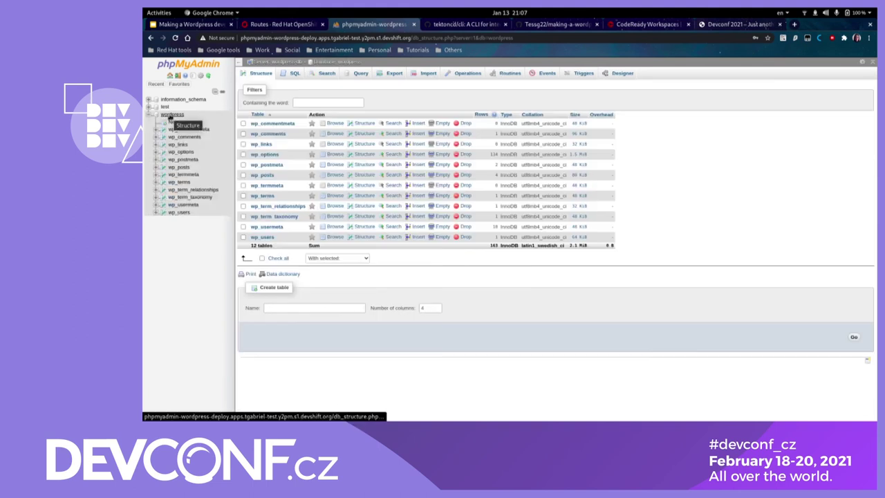
pyautogui.click(182, 153)
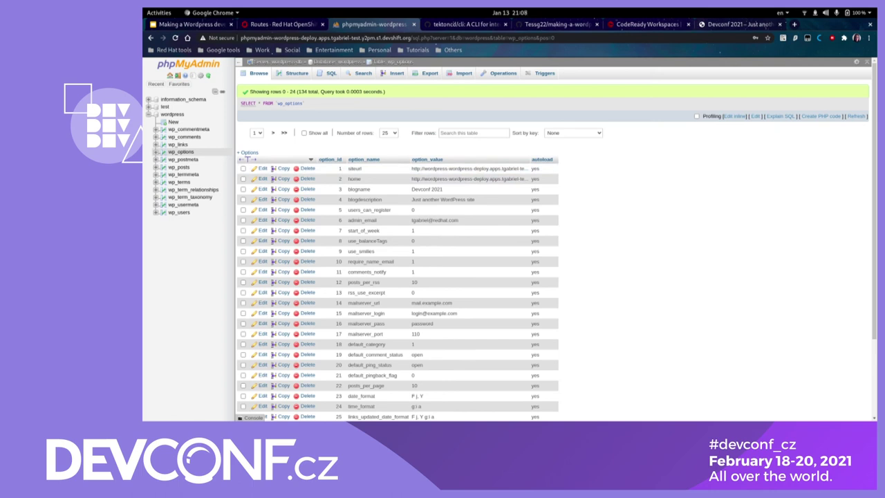
pyautogui.click(263, 26)
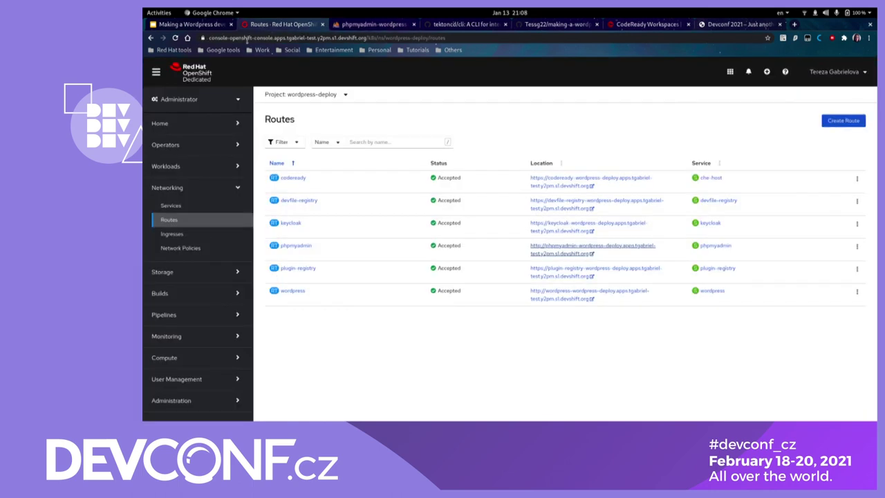
# Show the Home > Projects list, then present the Google Slides deck full screen and advance one slide.
pyautogui.click(160, 123)
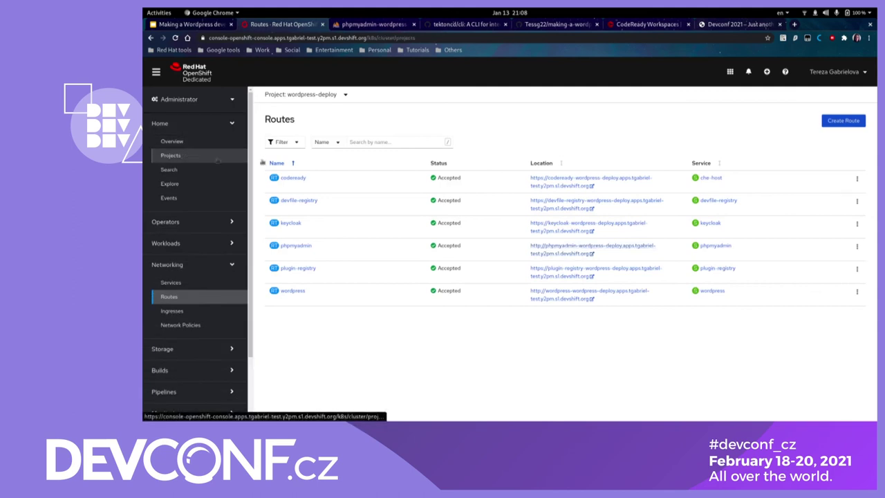
pyautogui.click(171, 155)
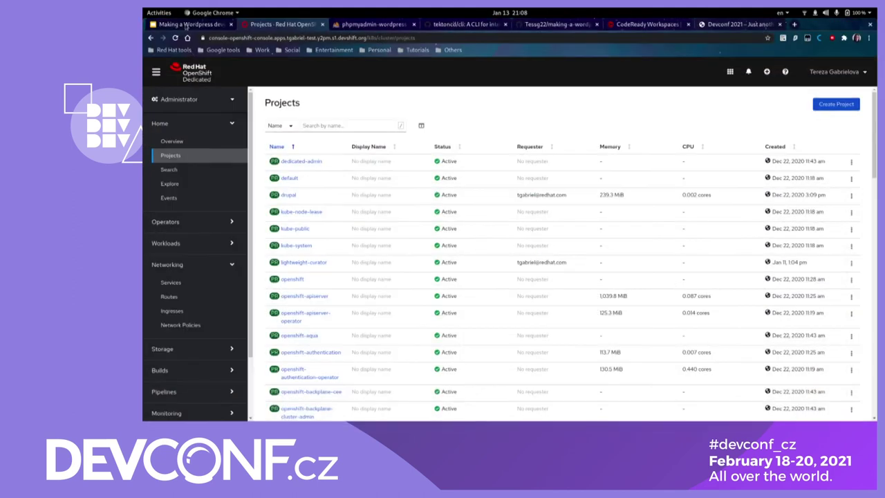
pyautogui.click(189, 25)
pyautogui.press('F11')
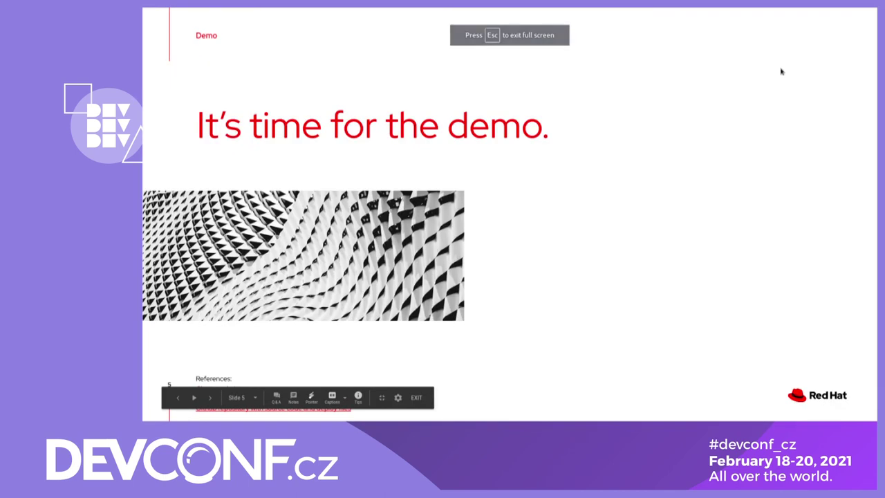
pyautogui.press('Right')
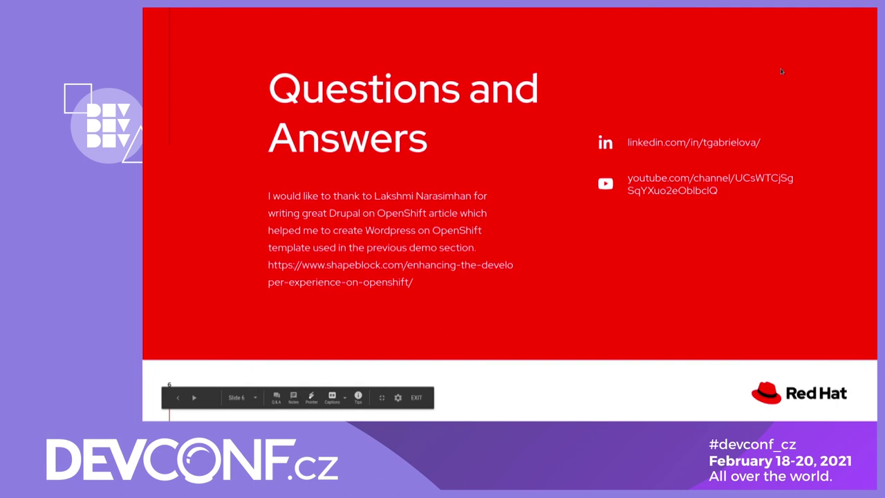